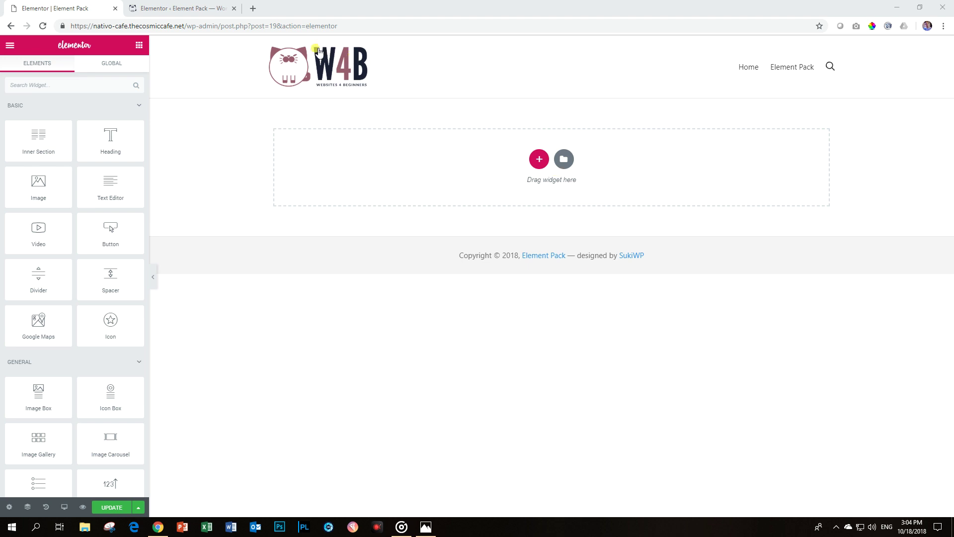
- Search 'sim' and place the Simple Contact Form widget on the empty page
click(73, 84)
text(simp)
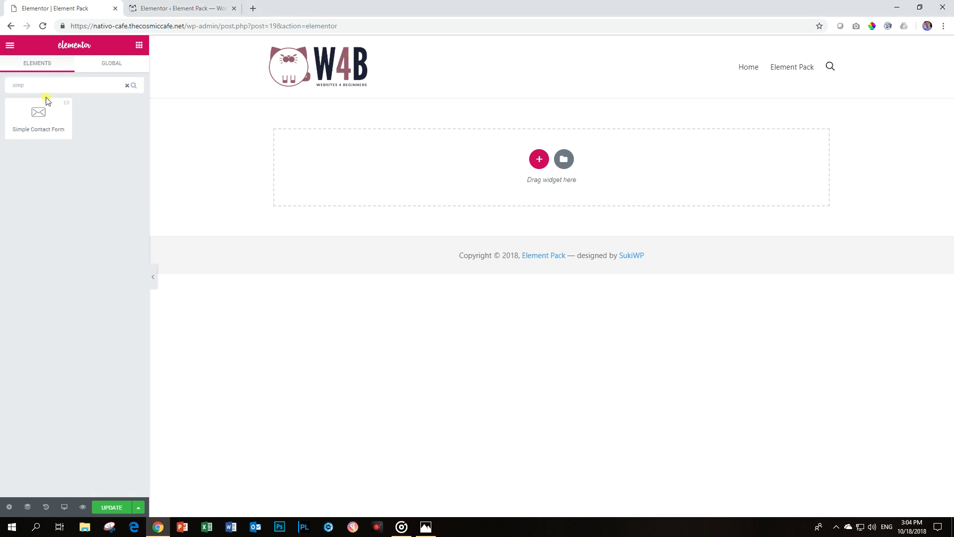
drag(46, 101, 552, 158)
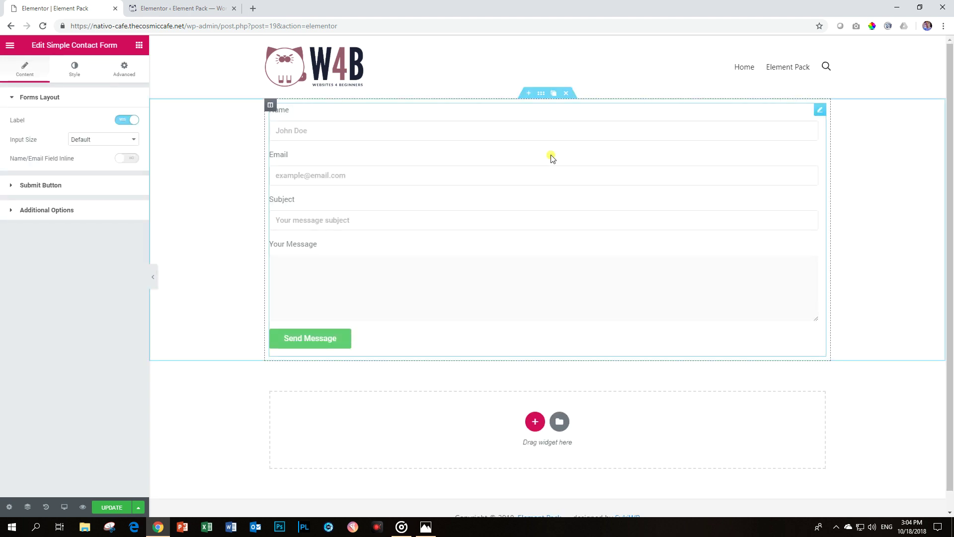
- Narrow the form's section content width to about 857, then reselect the form
right_click(219, 160)
click(233, 169)
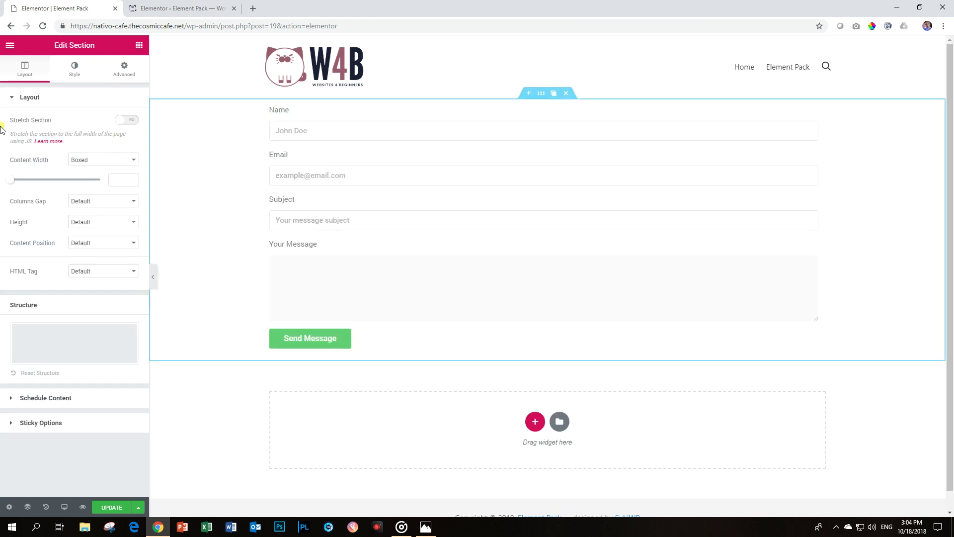
drag(10, 182, 39, 181)
click(430, 275)
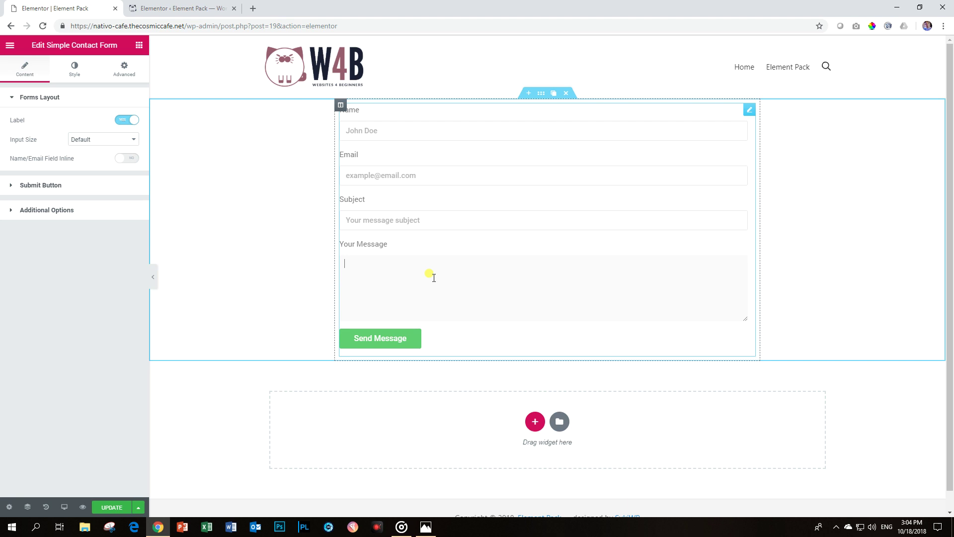
- Keep labels shown, leave input size at Default after trying Large and Small, and make Name/Email inline
click(124, 122)
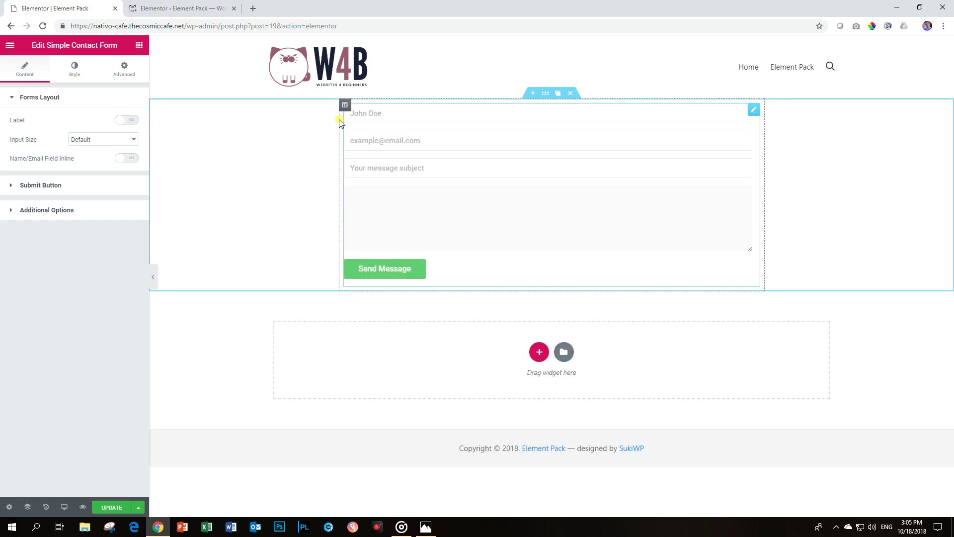
click(125, 122)
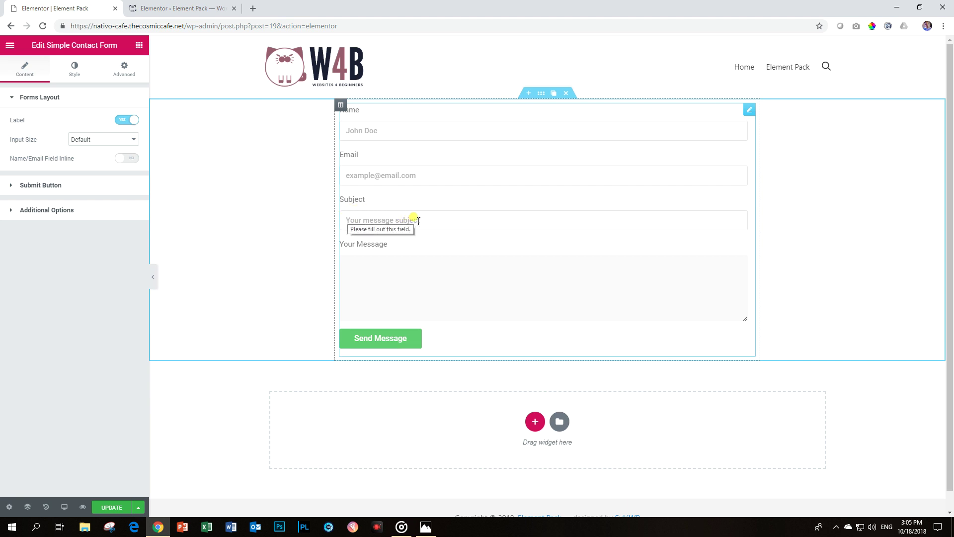
click(123, 140)
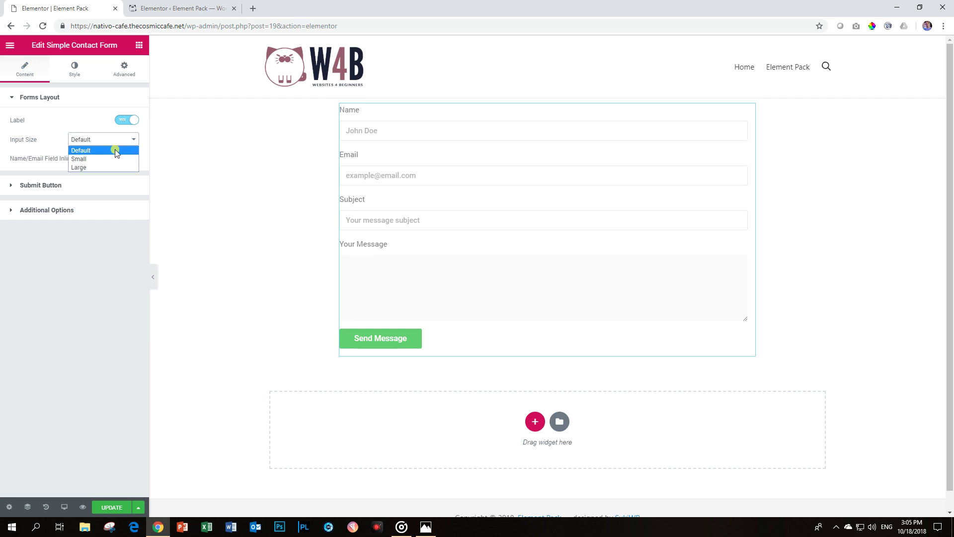
click(110, 167)
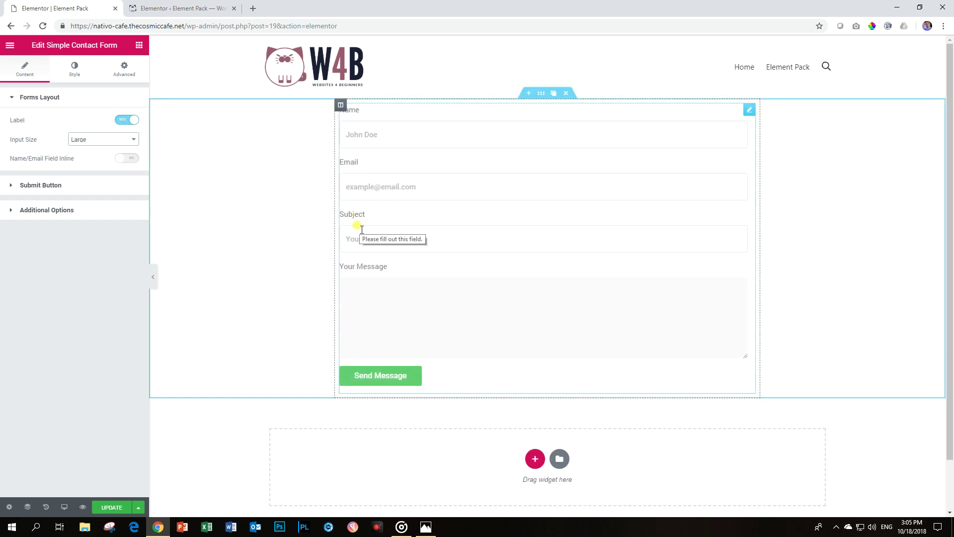
click(109, 140)
click(98, 158)
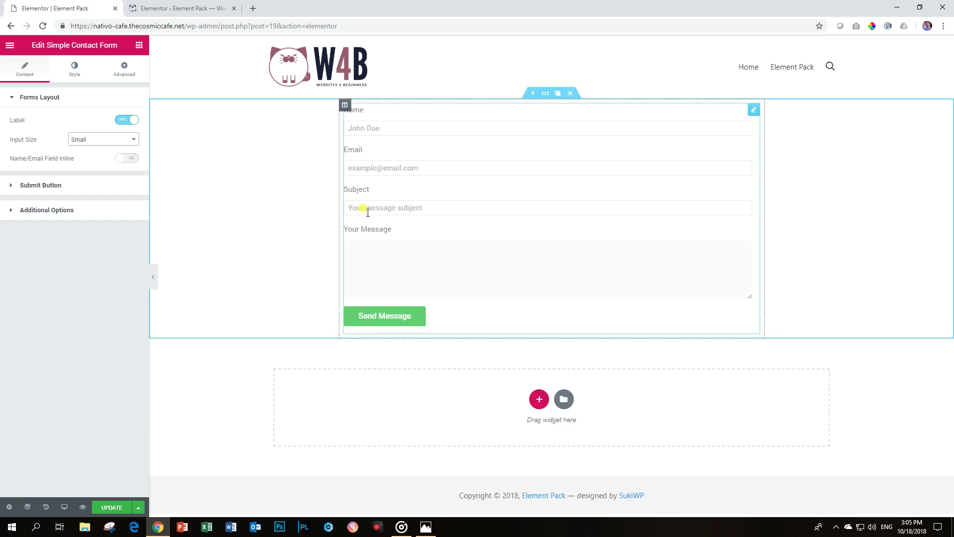
click(121, 137)
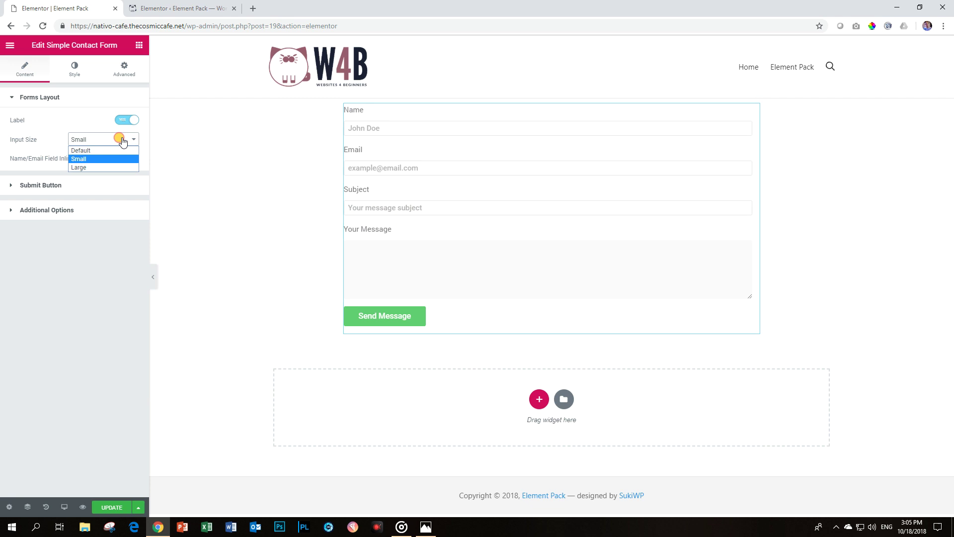
click(116, 151)
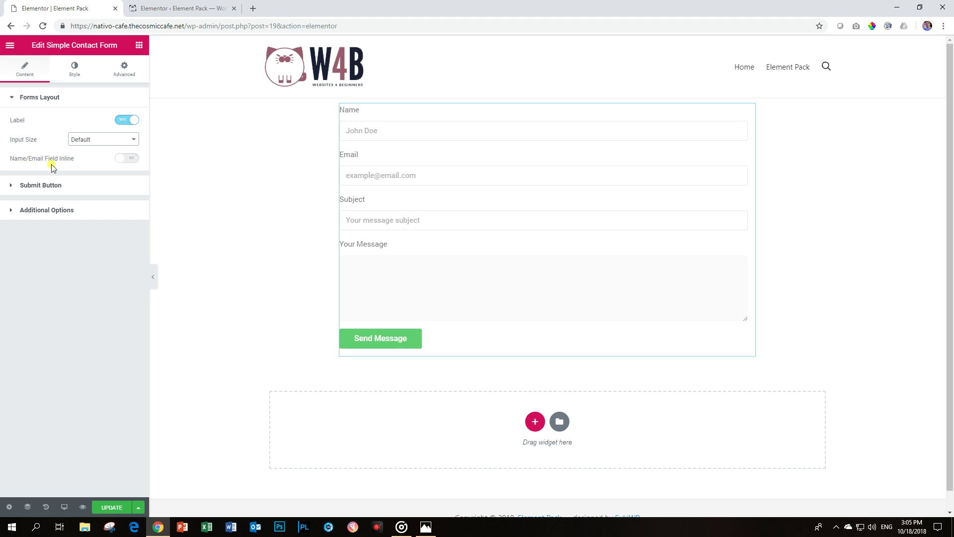
click(128, 159)
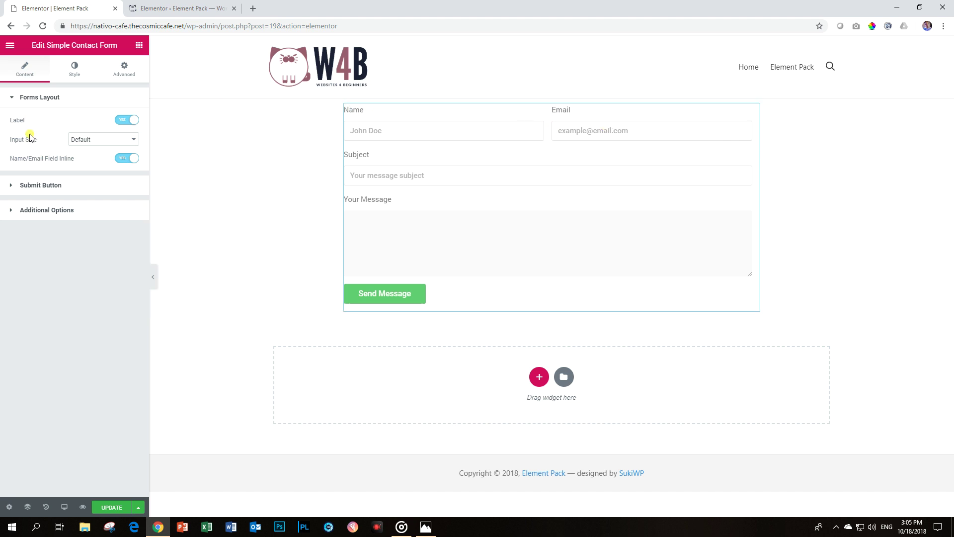
click(36, 184)
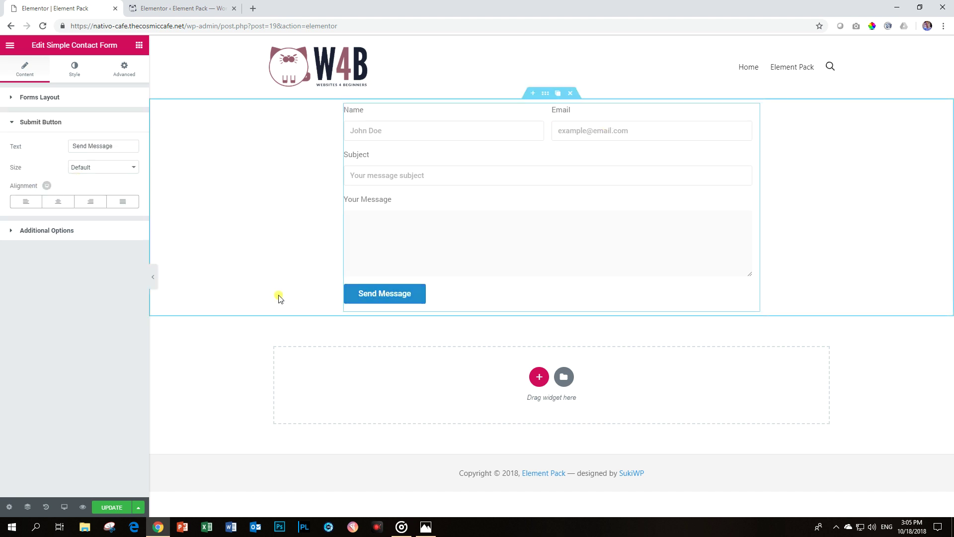
- Change the submit button text to 'Request' and its size to Large
drag(121, 146, 2, 129)
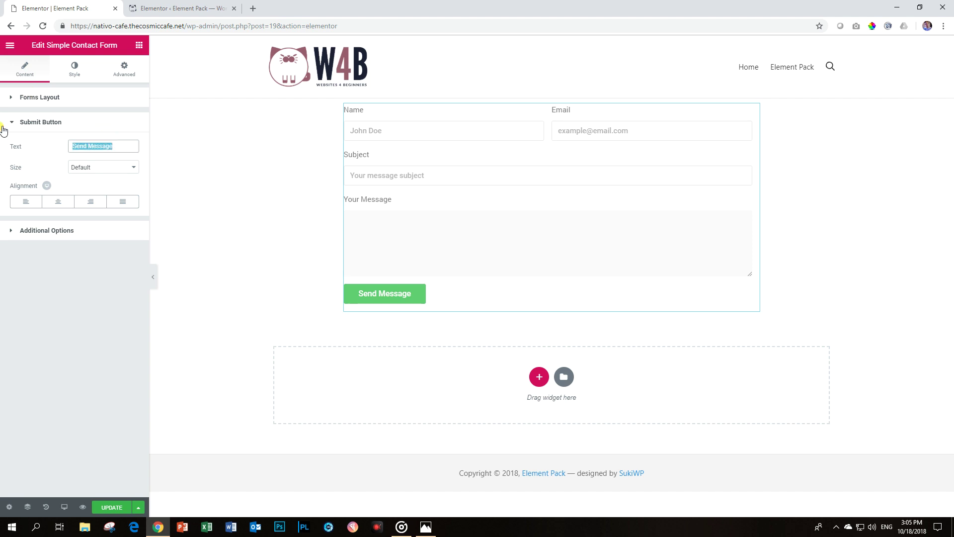
text(Reques)
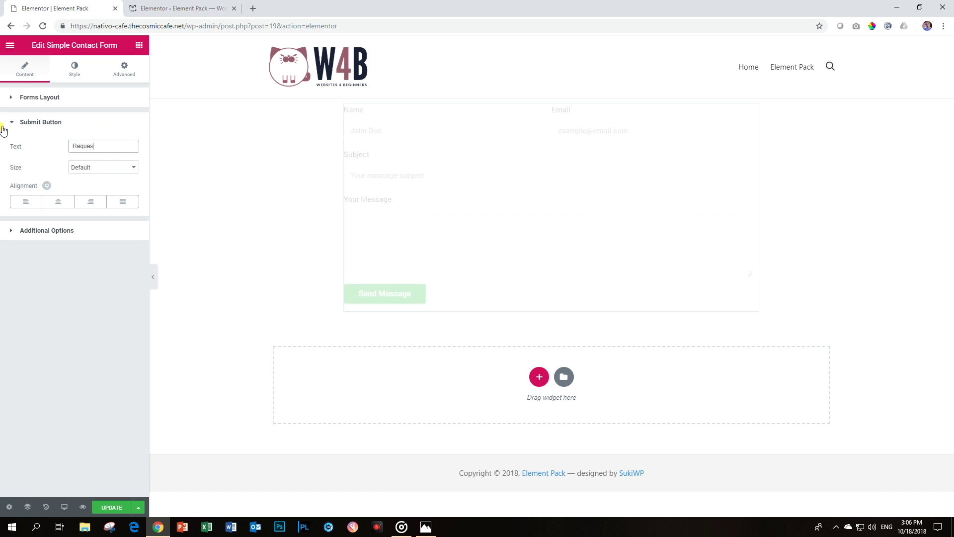
text(t)
click(96, 169)
click(92, 187)
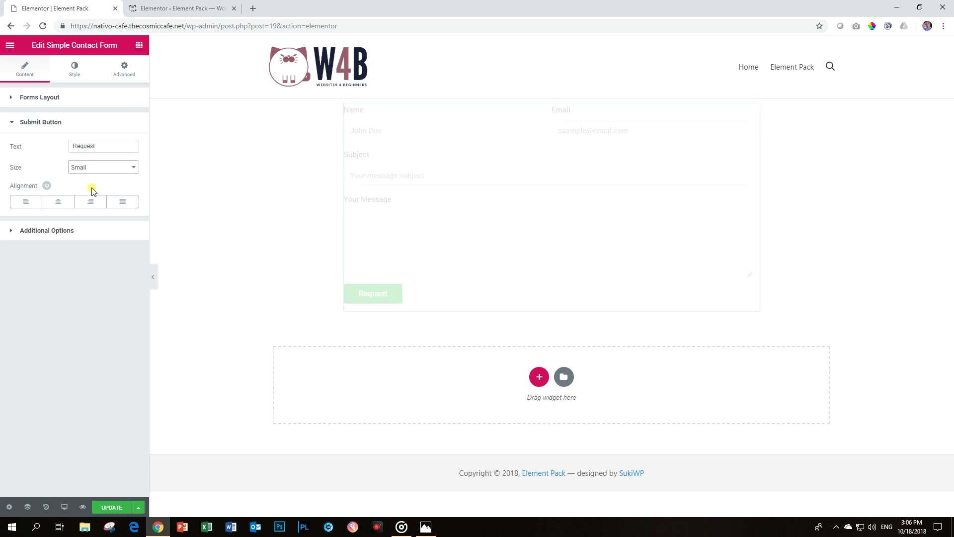
click(95, 169)
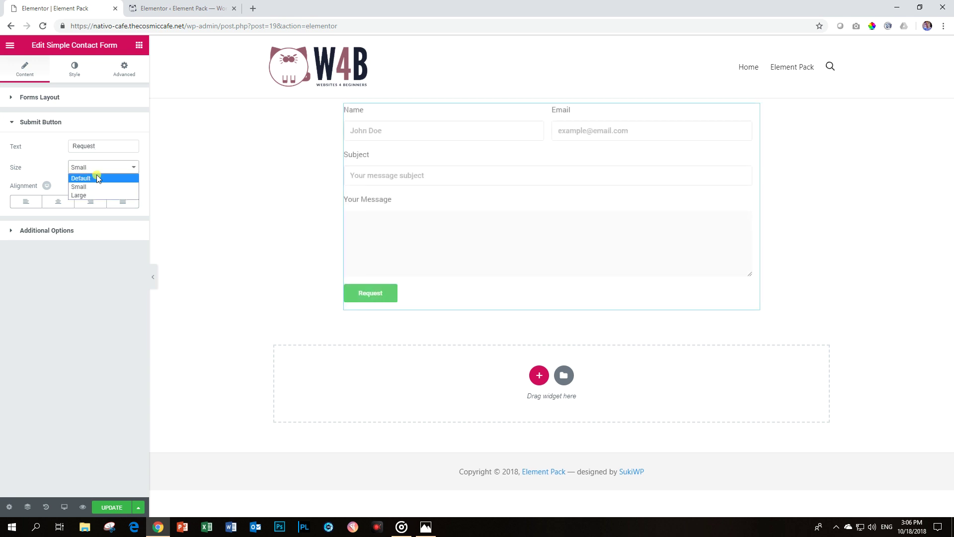
click(90, 195)
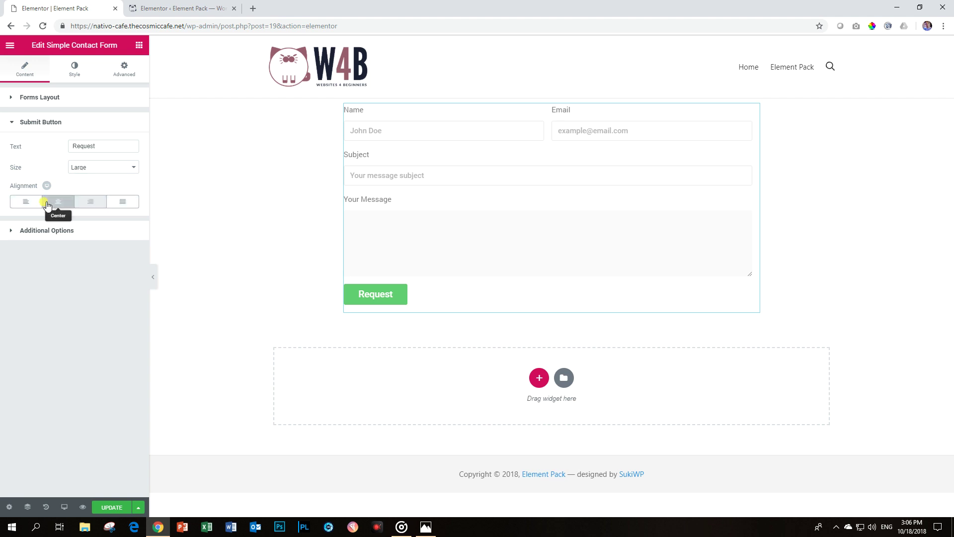
- Left-align the submit button after trying right, center and full-width alignment
click(92, 204)
click(62, 204)
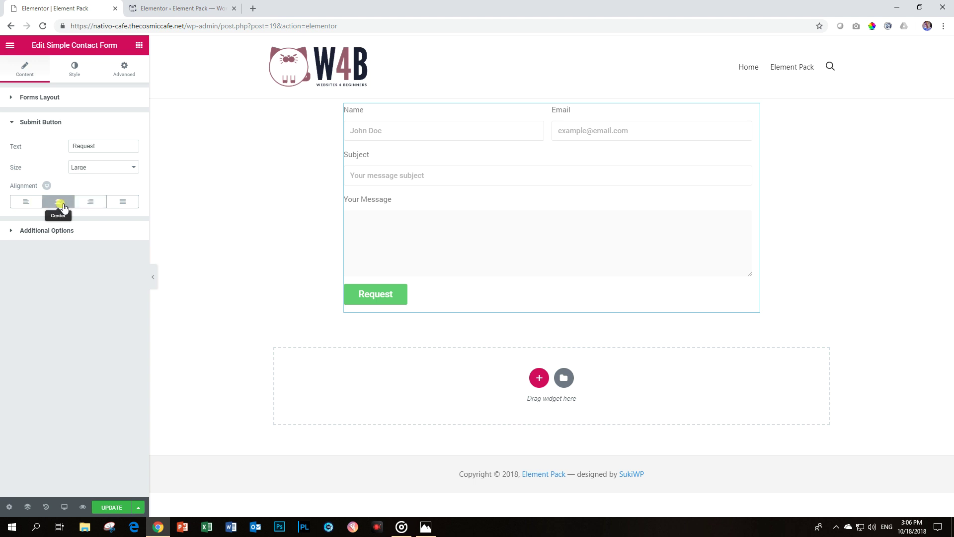
click(124, 203)
click(347, 291)
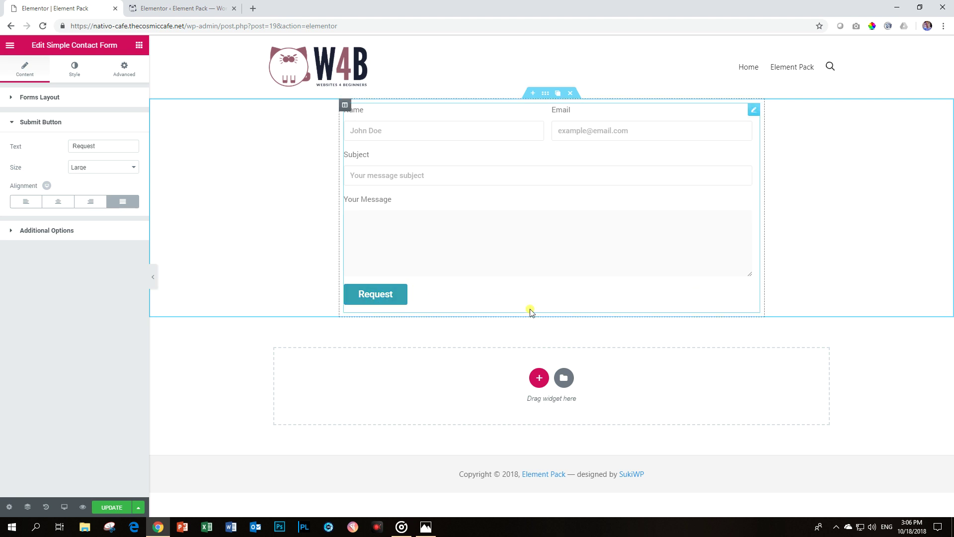
click(26, 201)
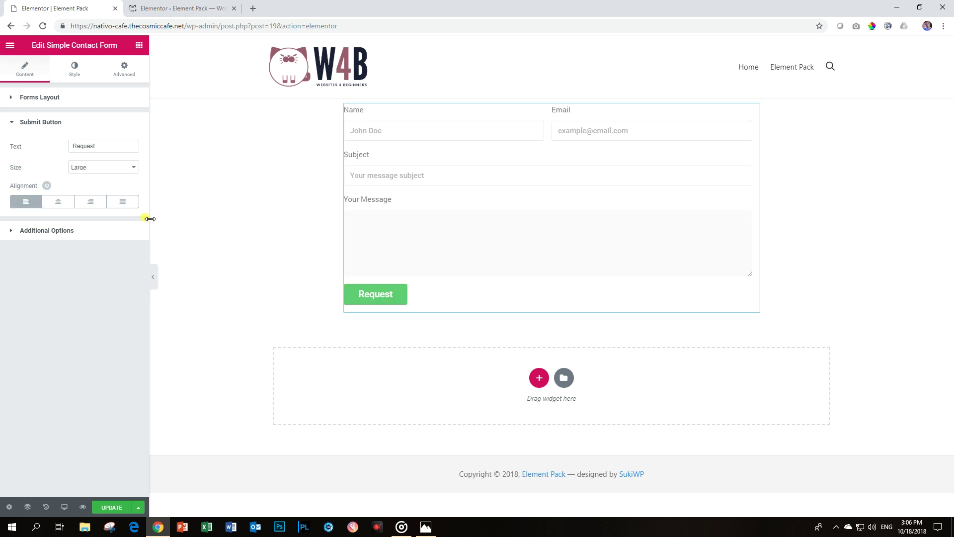
click(19, 120)
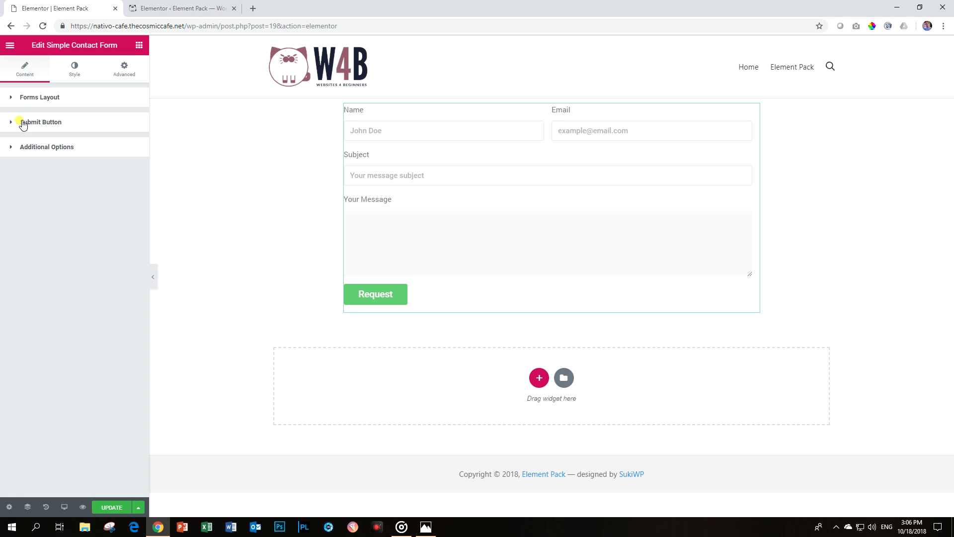
- Set custom placeholders Name, Subject, Email and Your Message, and hide the field labels
click(34, 149)
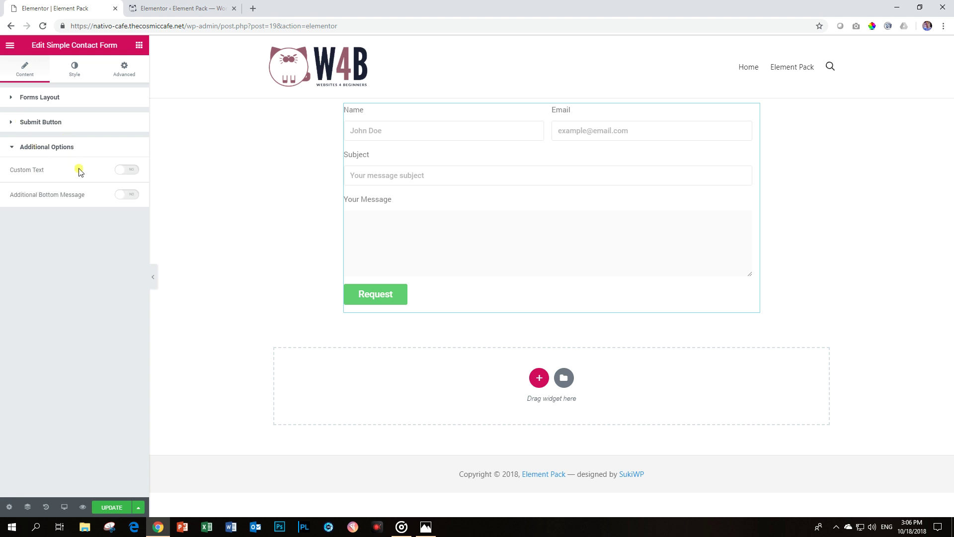
click(127, 171)
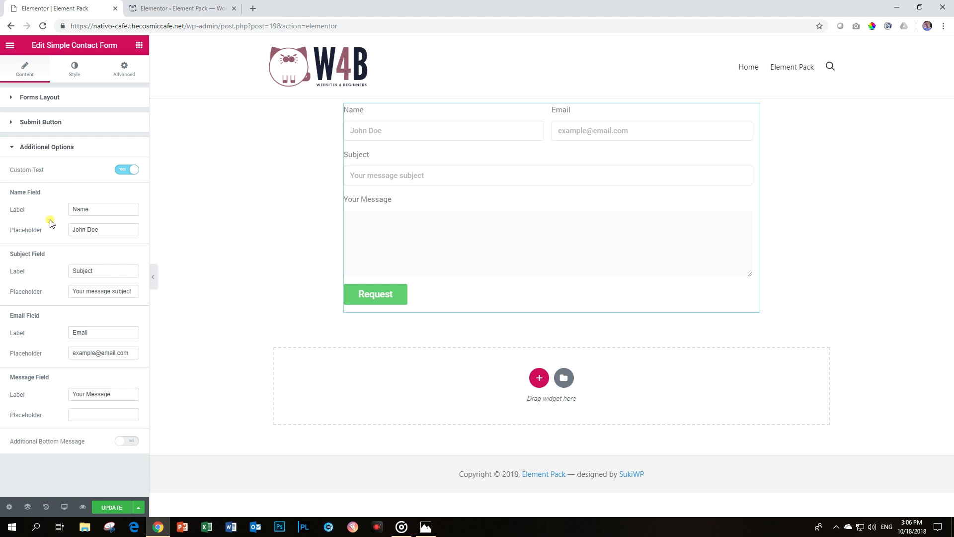
drag(106, 232, 42, 229)
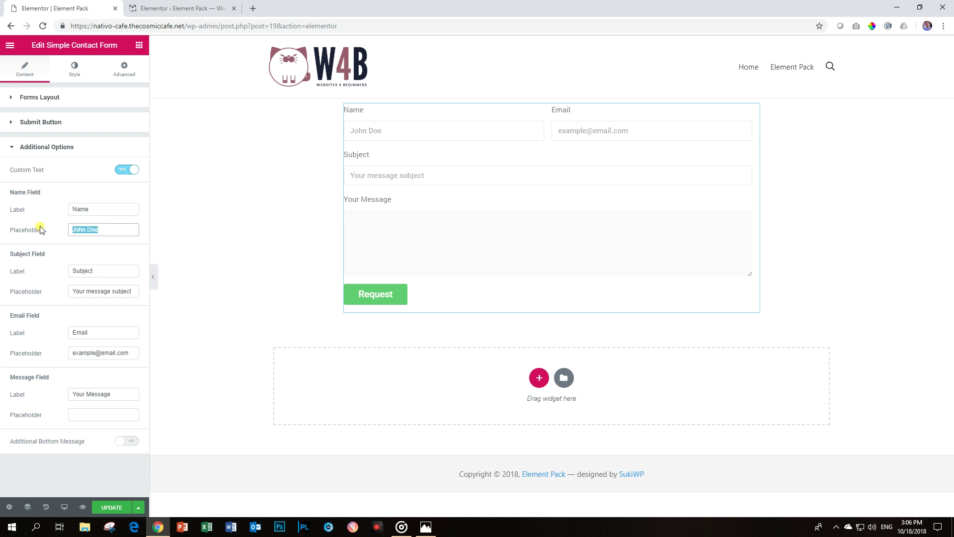
text(Name)
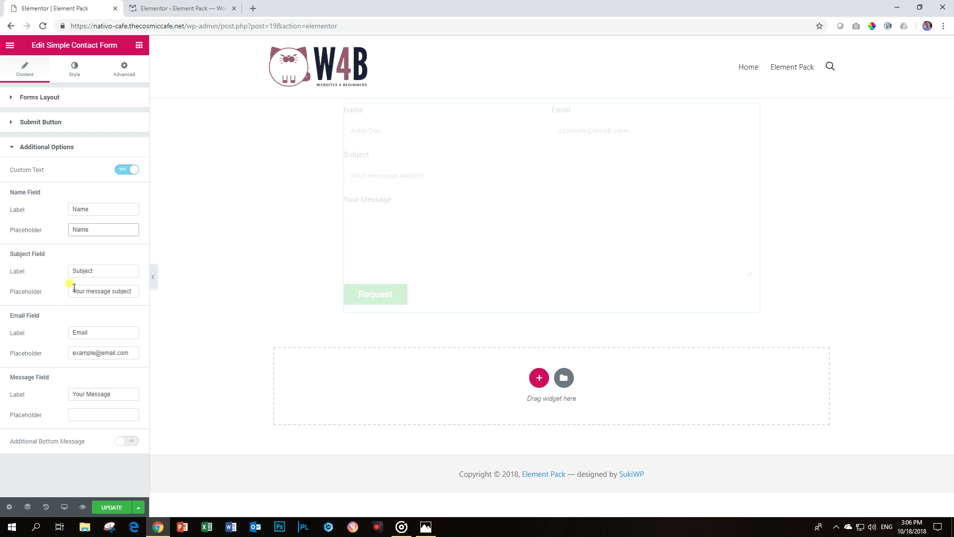
drag(74, 290, 184, 297)
text(Subje)
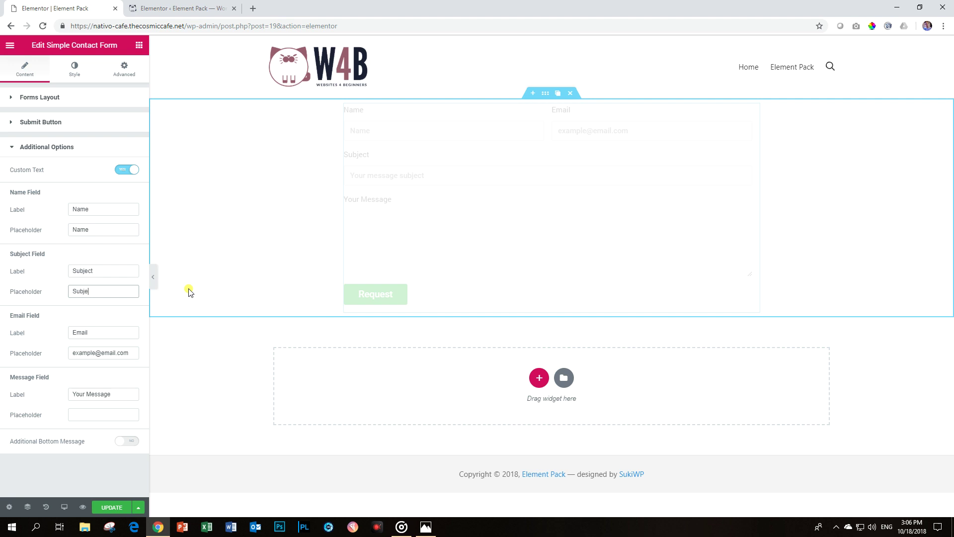
triple_click(82, 351)
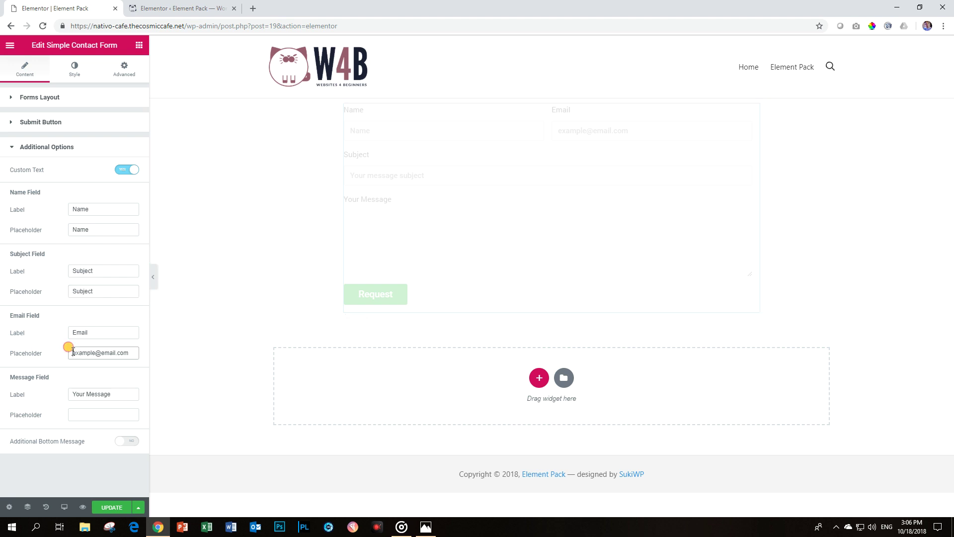
text(Email)
click(78, 411)
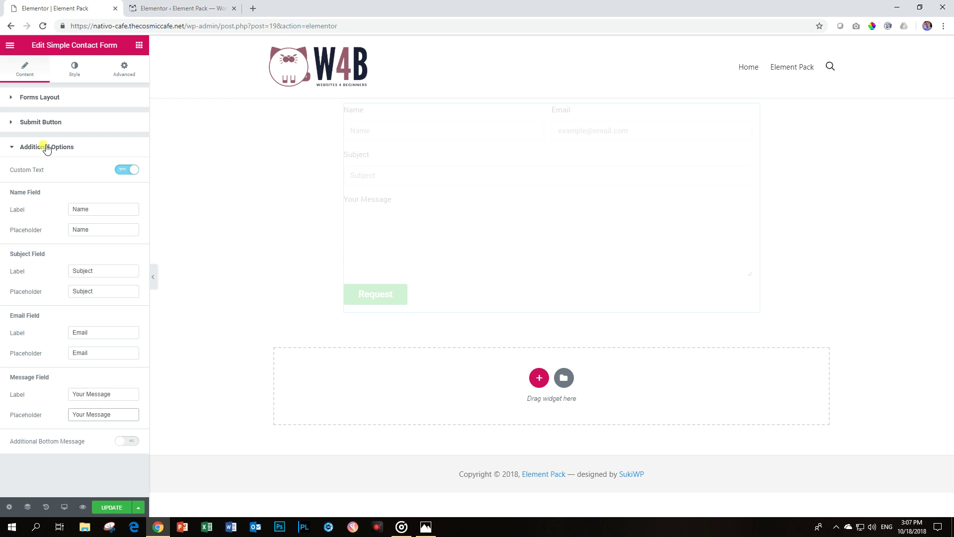
click(50, 101)
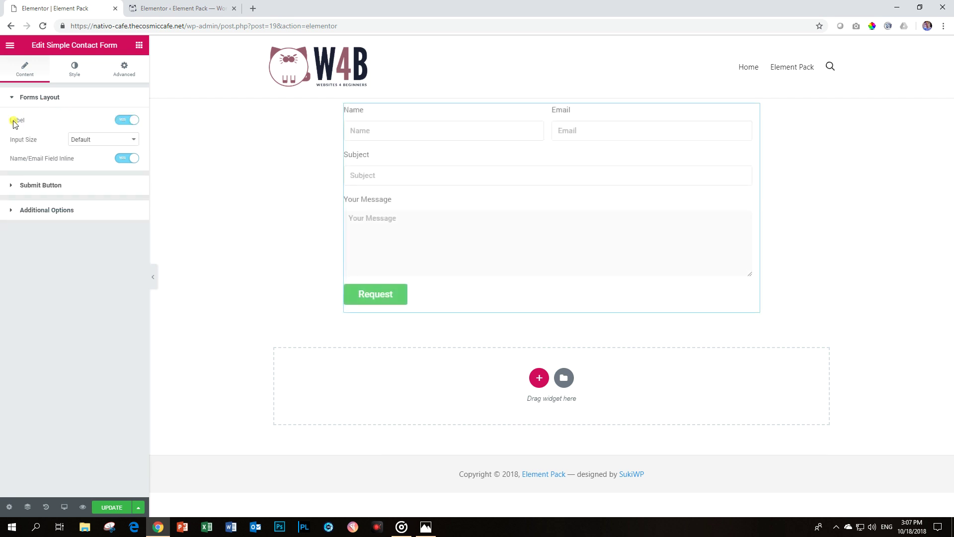
click(123, 123)
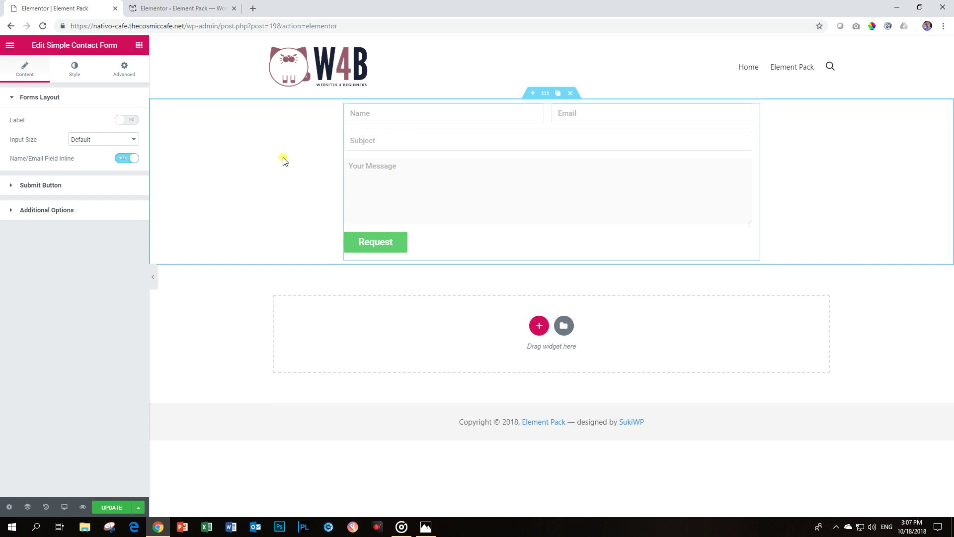
- Turn the additional bottom message on and back off, leaving the form without it
click(39, 211)
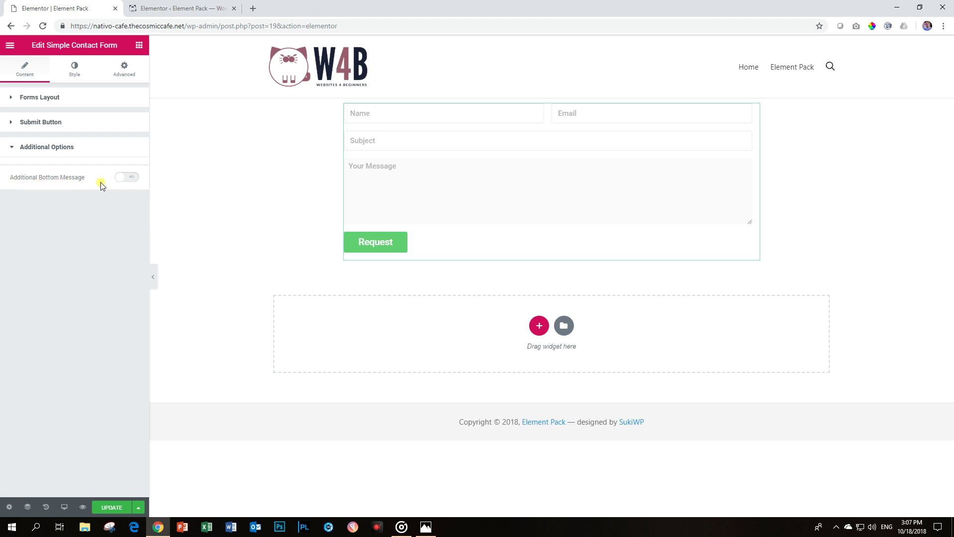
click(128, 178)
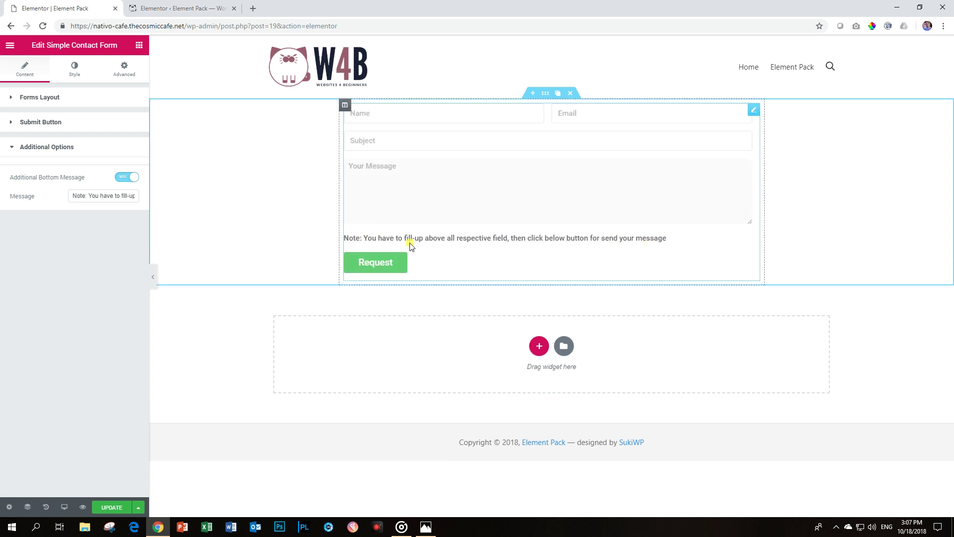
click(127, 178)
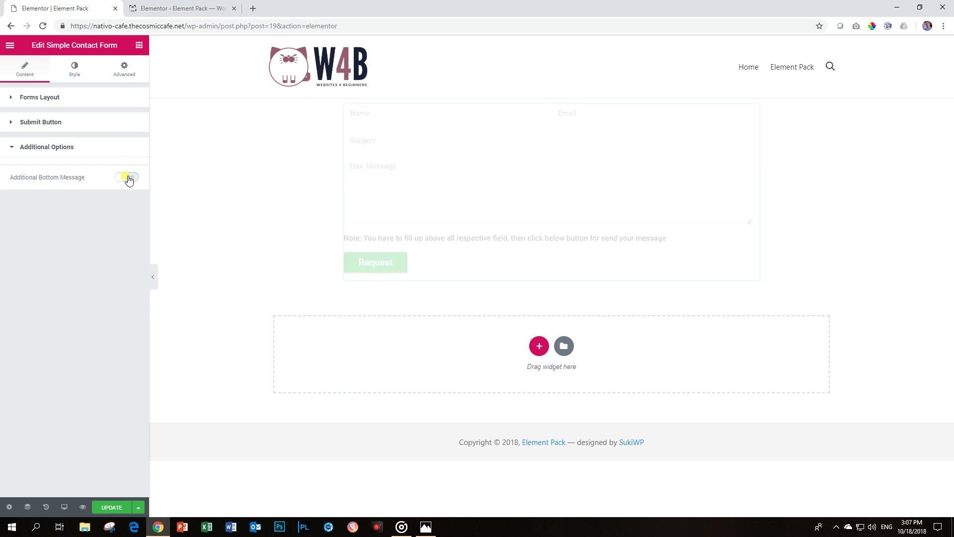
click(76, 72)
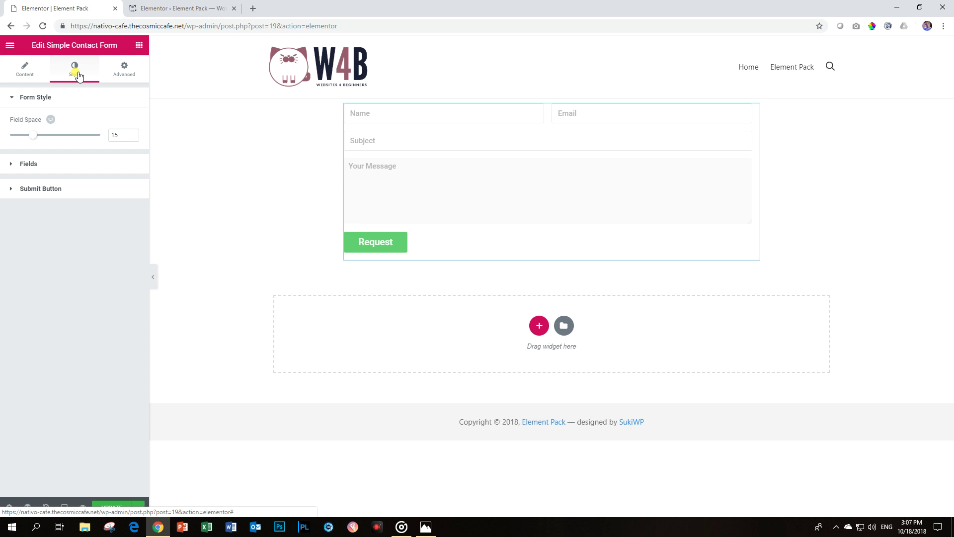
right_click(245, 141)
- Give the section a classic background using the laptop photo from the media library
click(262, 145)
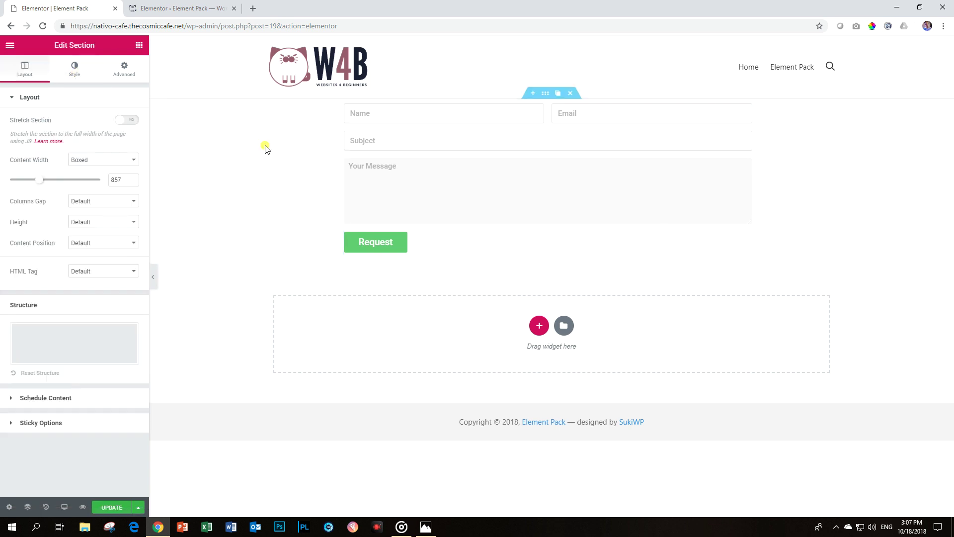
click(72, 75)
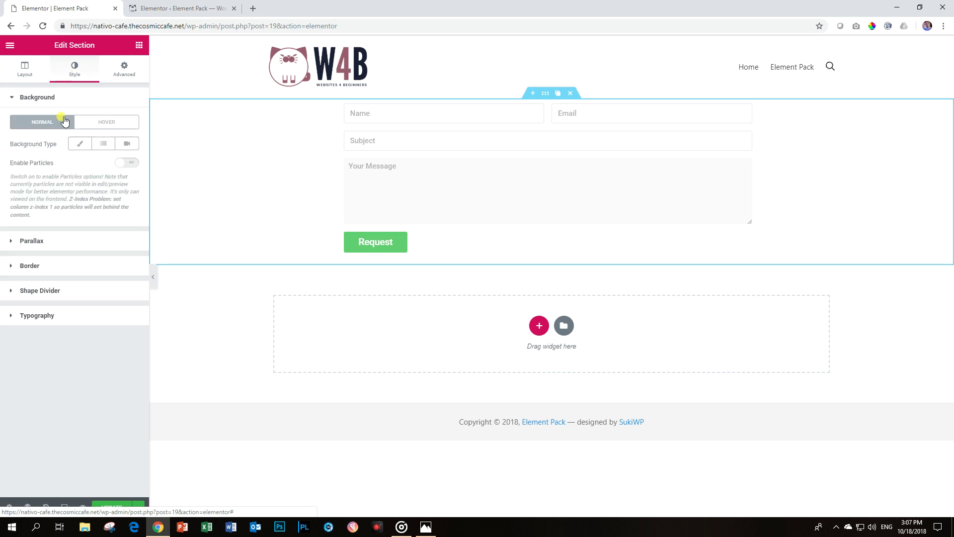
click(75, 144)
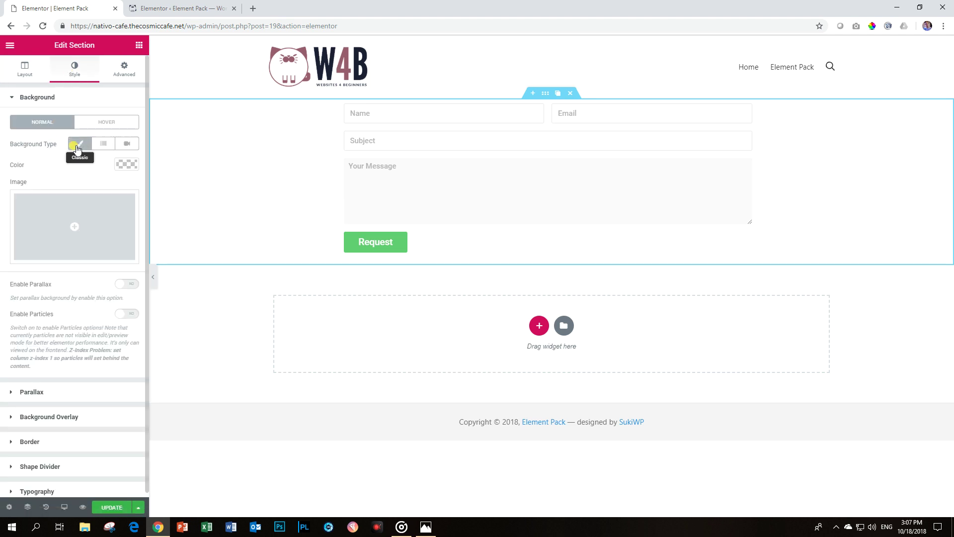
click(77, 212)
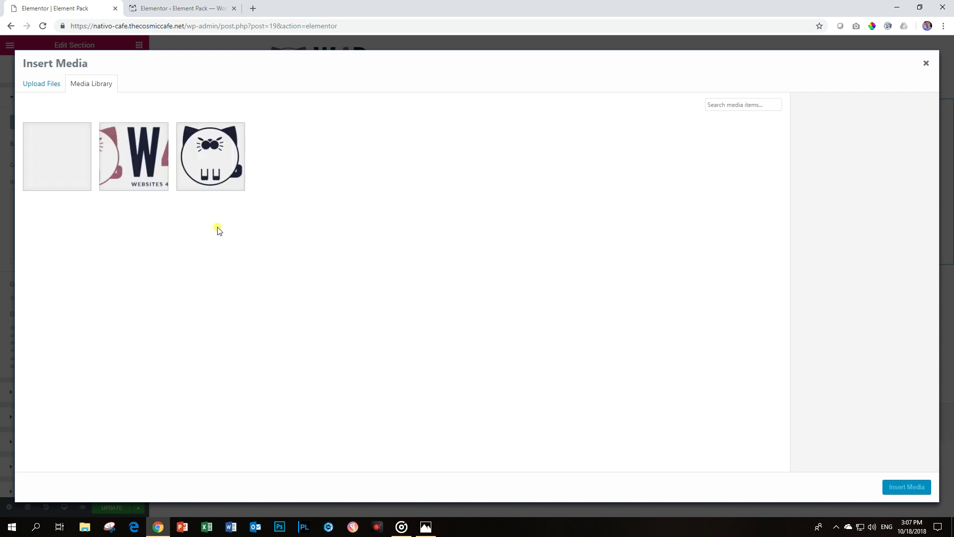
click(64, 136)
click(921, 489)
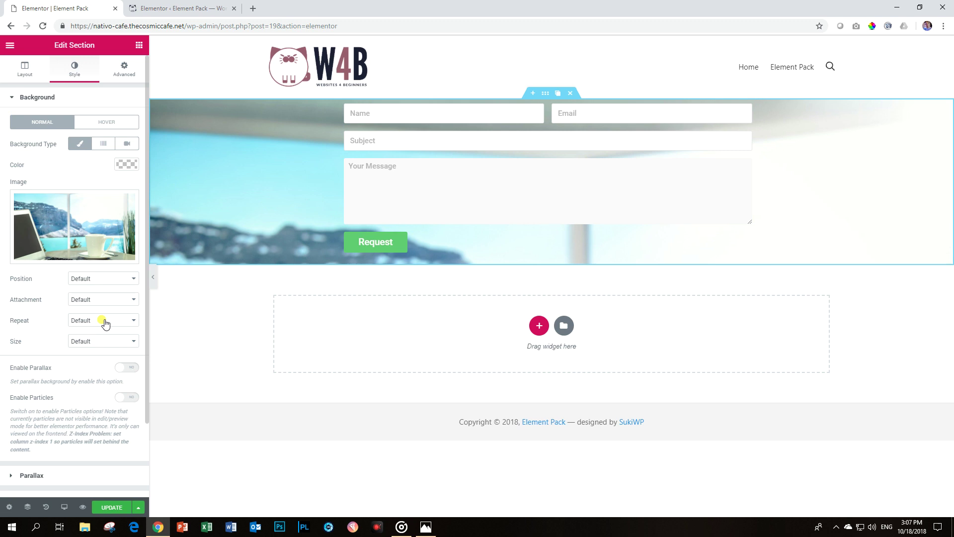
- Set the background image size to Cover and its position to Center Center
click(98, 341)
click(96, 370)
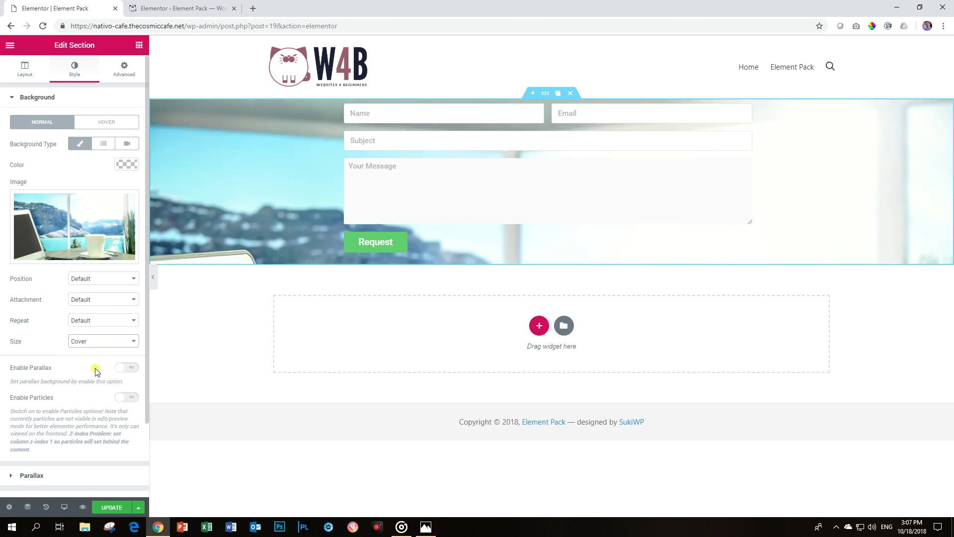
click(101, 286)
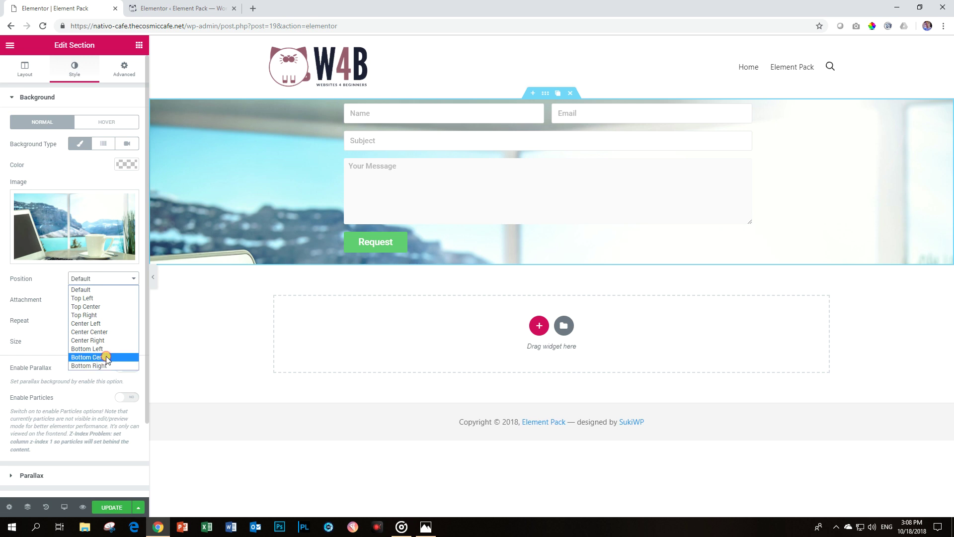
click(106, 357)
click(106, 281)
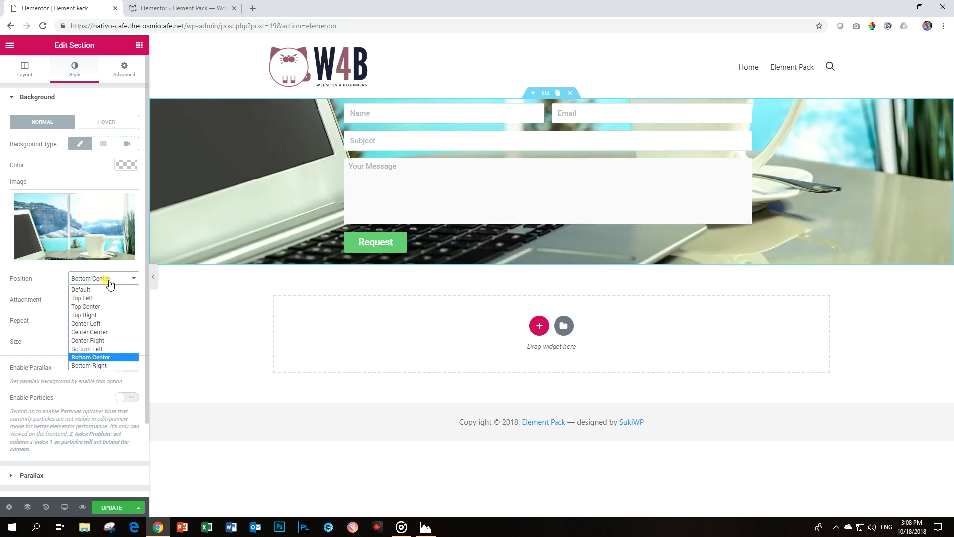
click(102, 332)
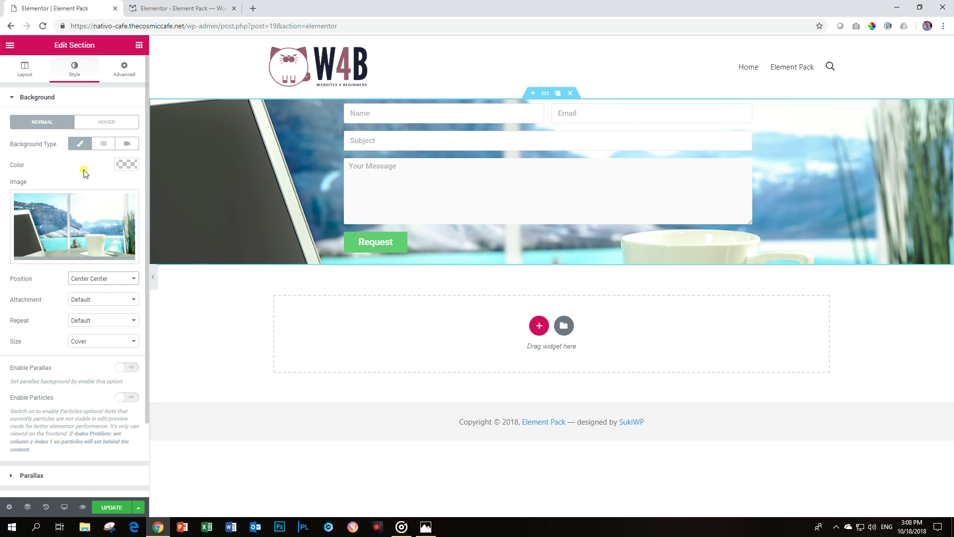
- Set the section height to Min Height with a 471 px minimum
click(25, 69)
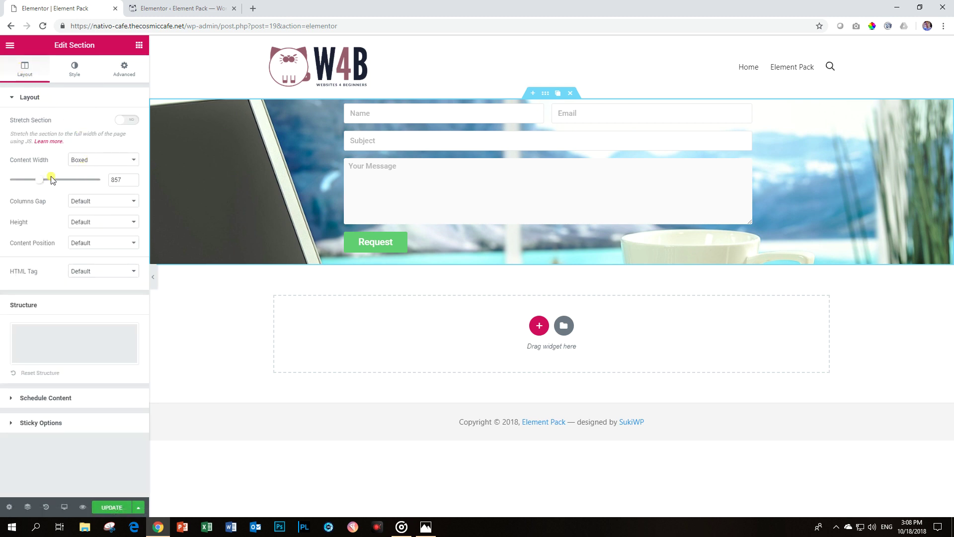
click(81, 221)
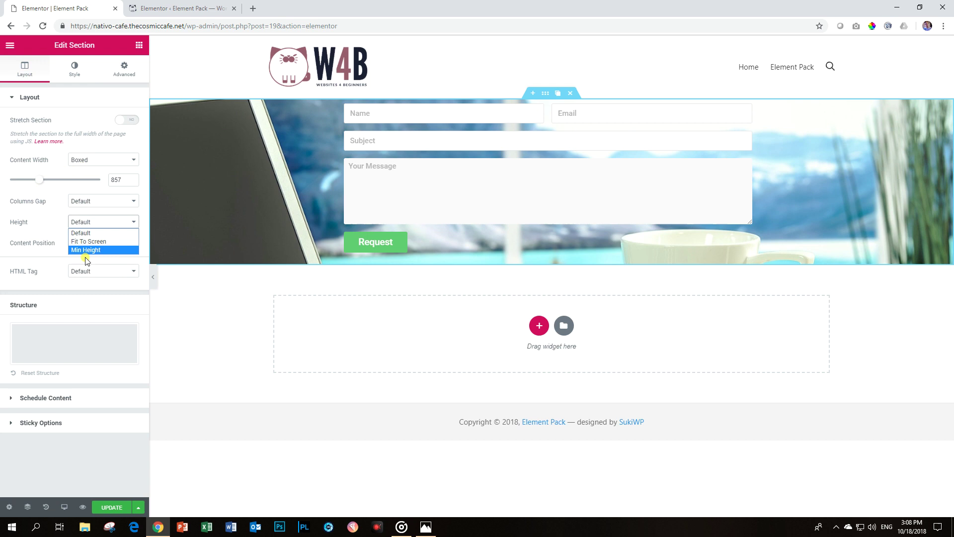
click(86, 254)
click(38, 256)
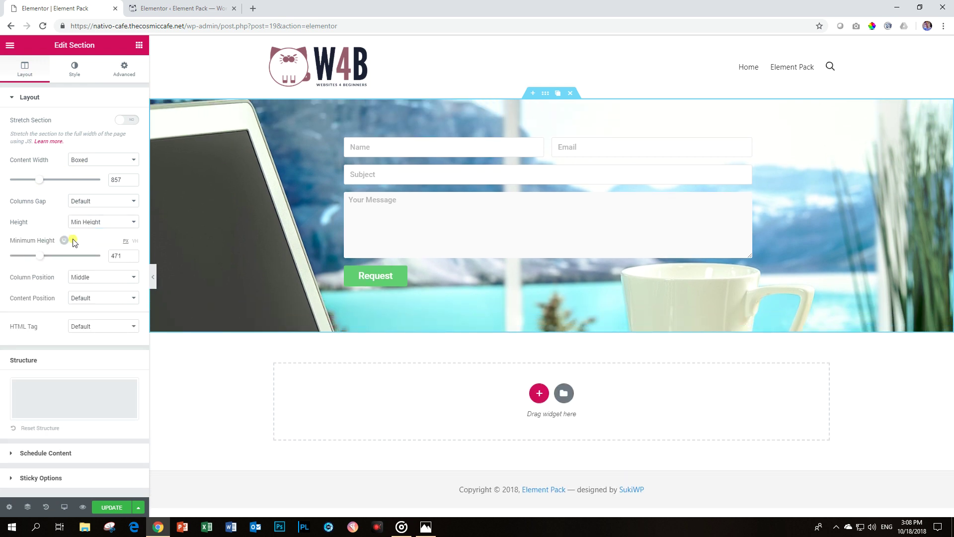
- Add a classic white background overlay at 0.64 opacity to the section
click(75, 69)
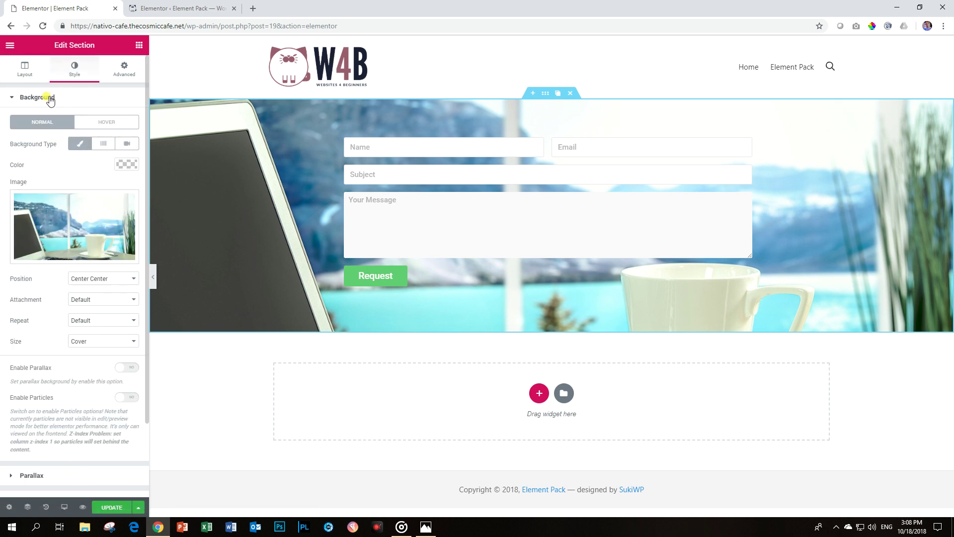
click(47, 99)
click(46, 147)
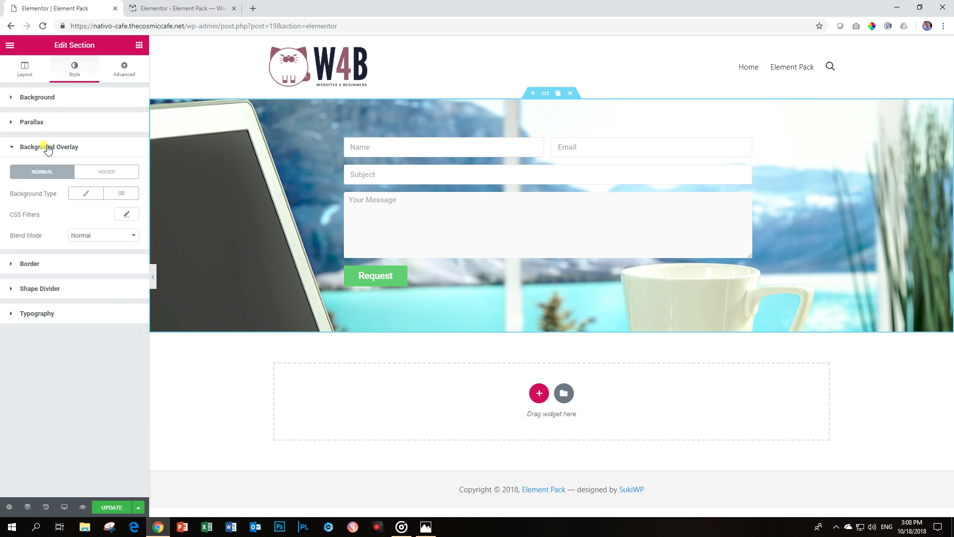
click(80, 193)
click(127, 213)
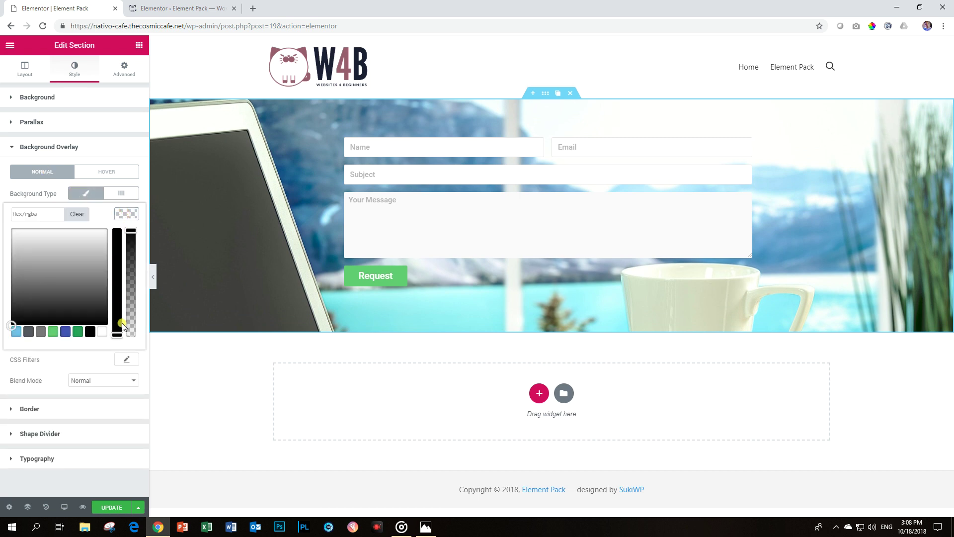
click(102, 332)
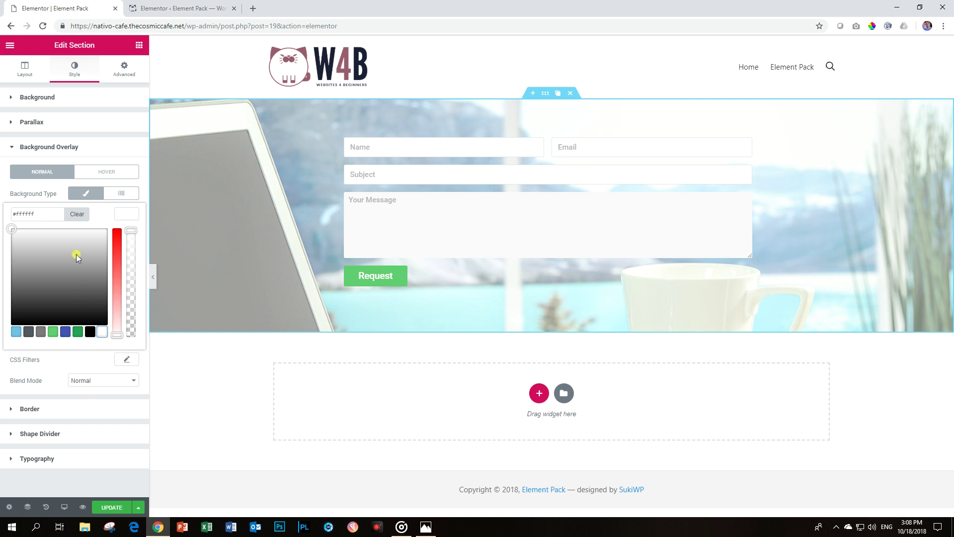
click(123, 214)
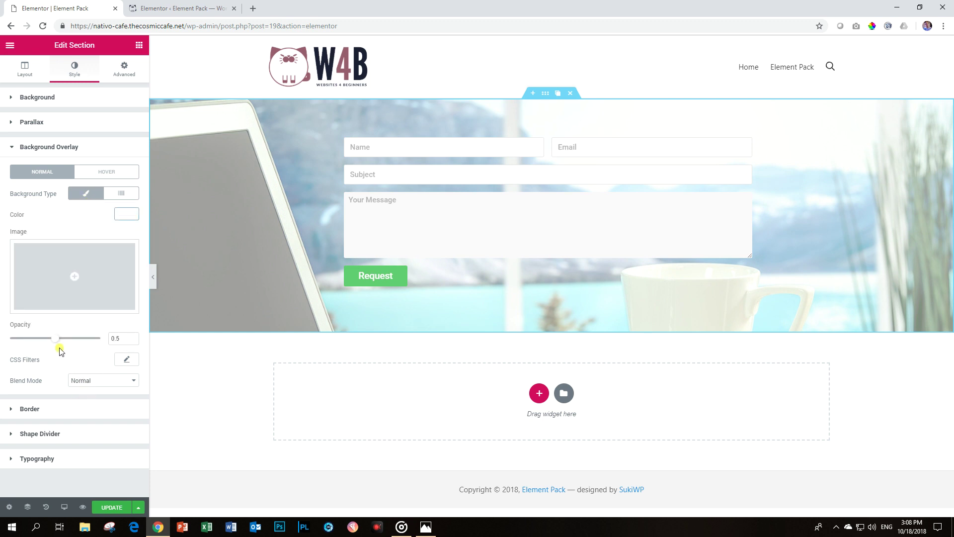
drag(55, 340, 67, 341)
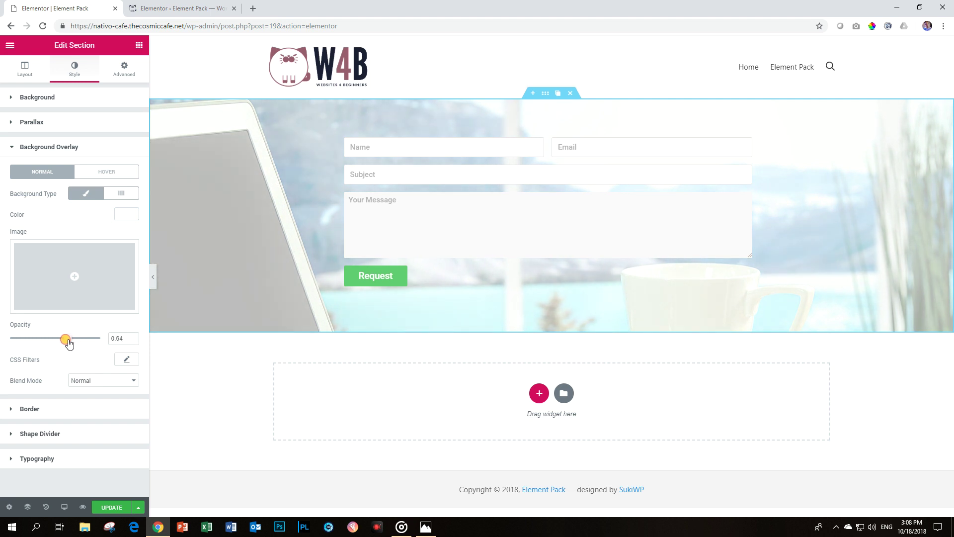
click(529, 219)
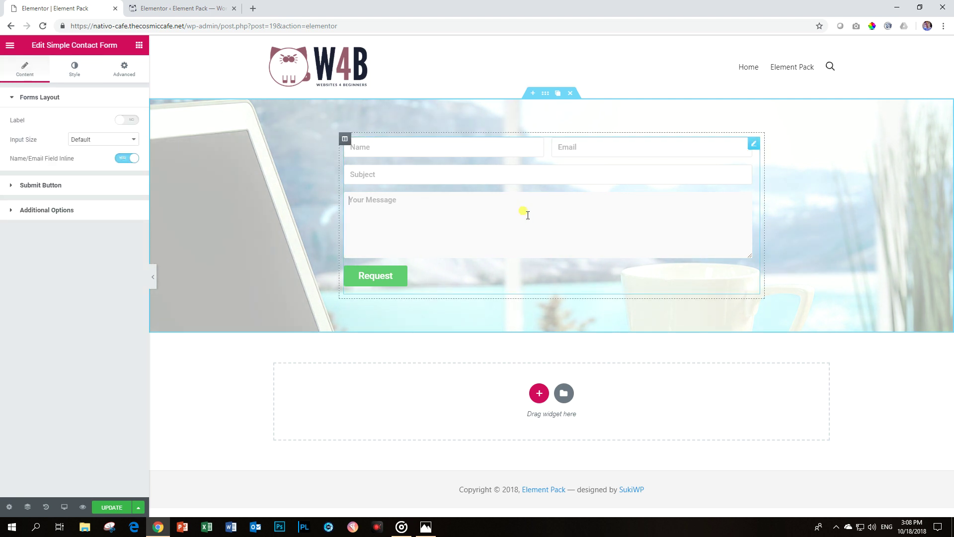
- Set the form fields' text colour to black, checking it with test text in the message field
click(72, 74)
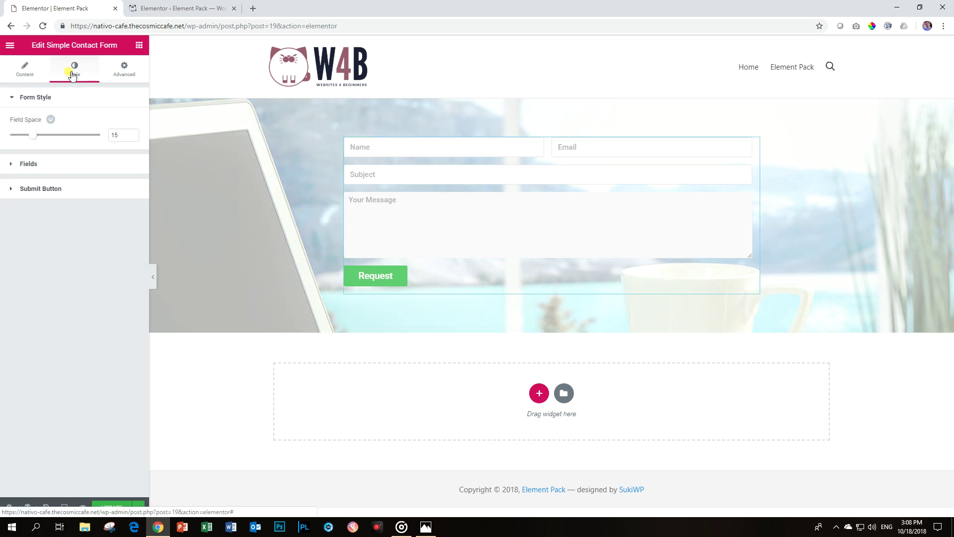
click(35, 164)
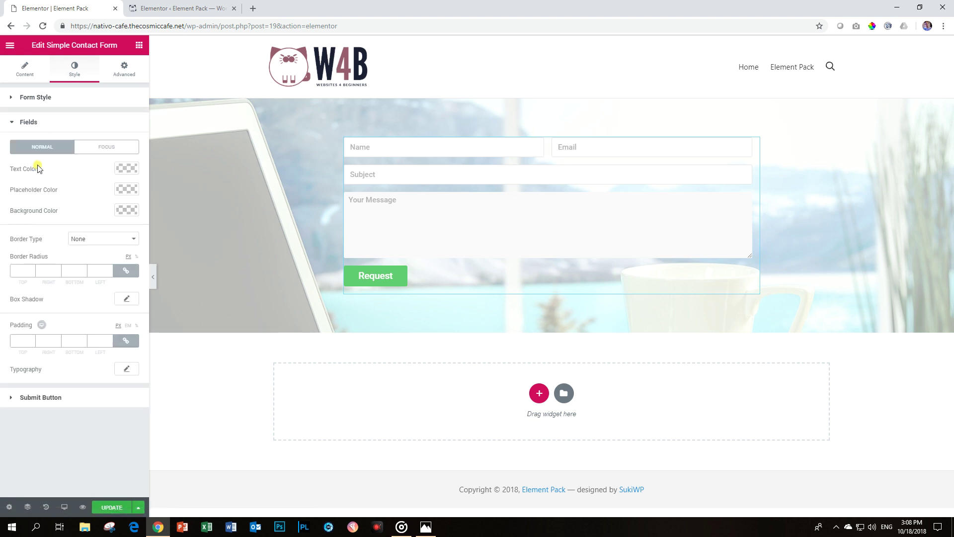
click(128, 169)
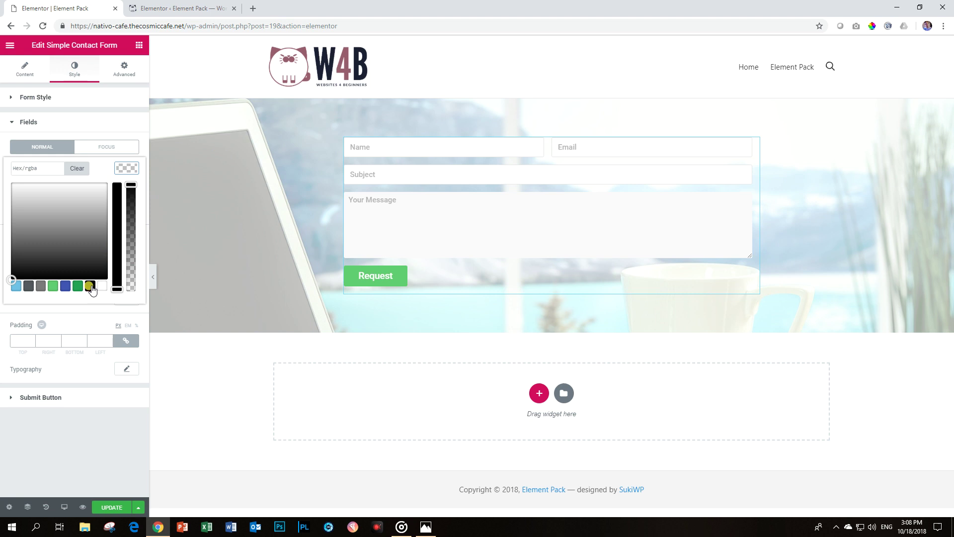
click(90, 286)
click(126, 170)
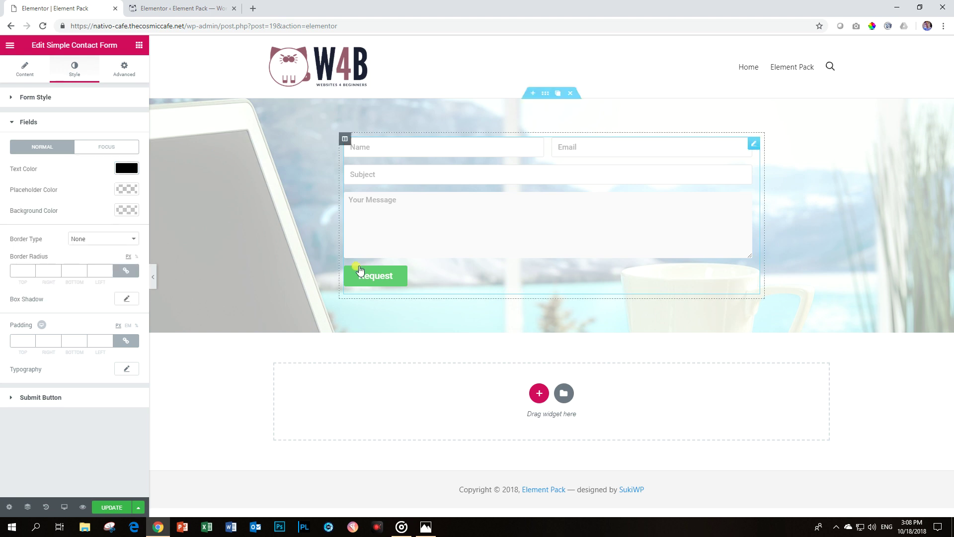
click(393, 214)
text(HI, Gorgeous)
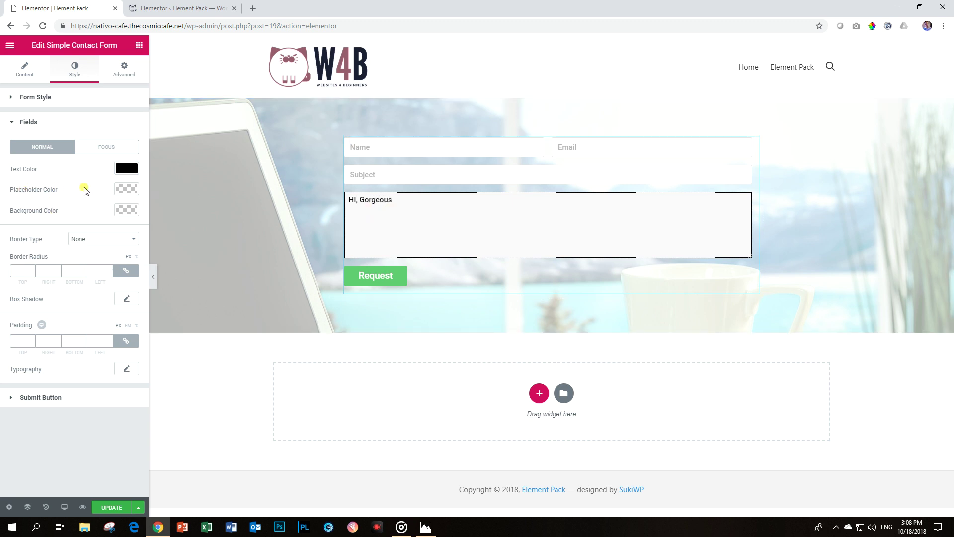
- Make the field placeholder colour dark grey #54595f
click(139, 192)
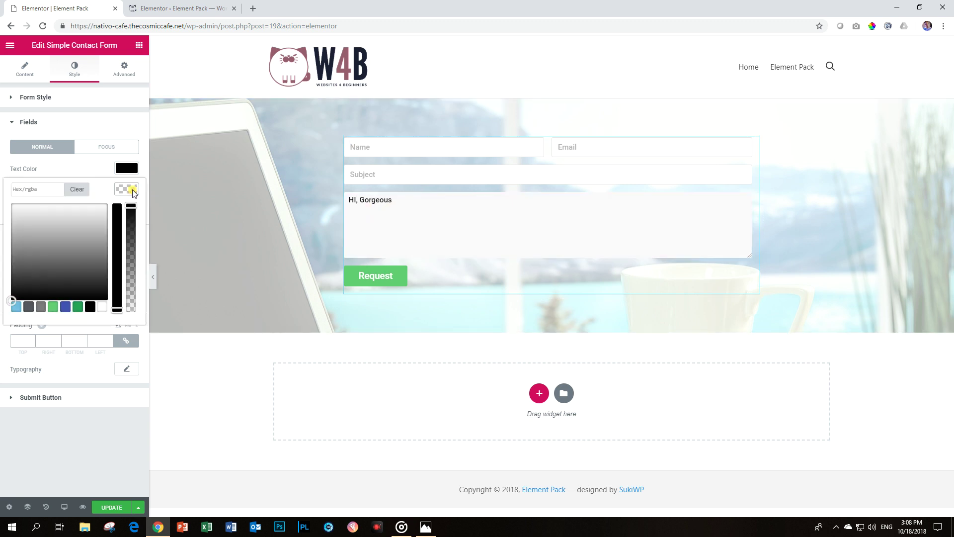
click(90, 307)
click(29, 306)
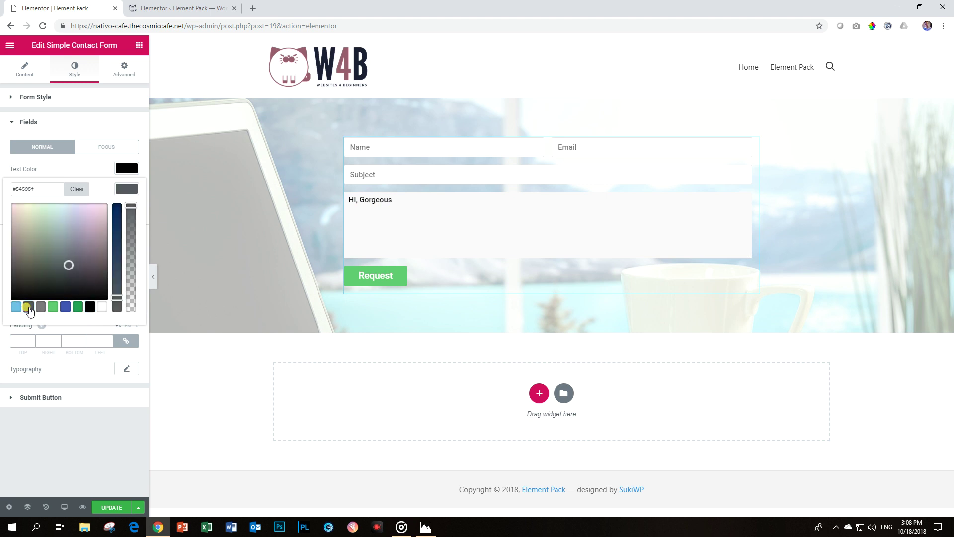
click(125, 179)
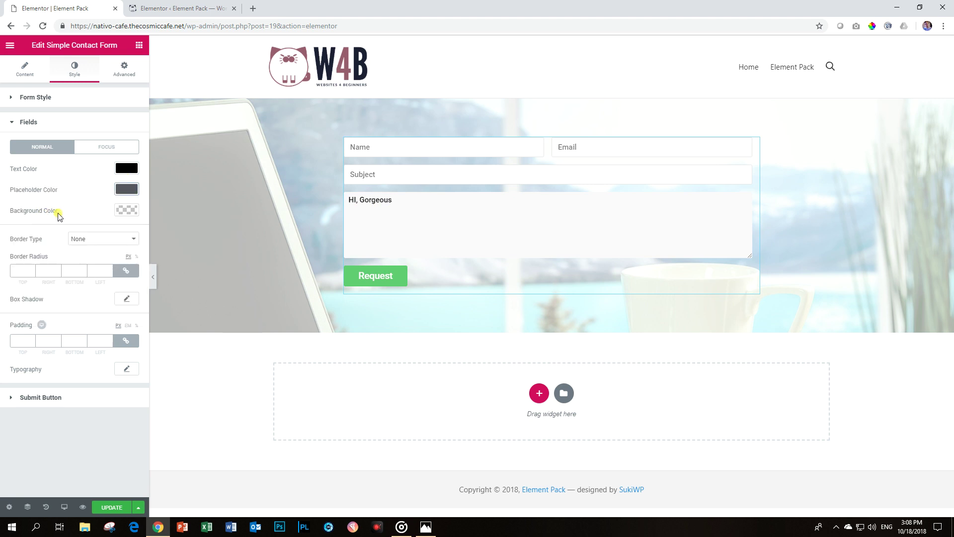
- Give the fields a semi-transparent white background
click(127, 210)
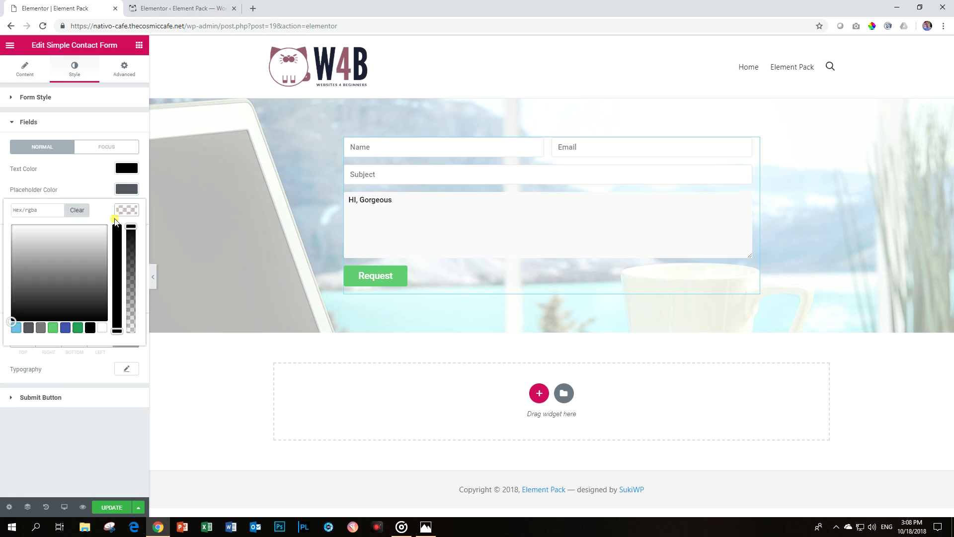
click(102, 327)
drag(131, 226, 128, 276)
click(131, 215)
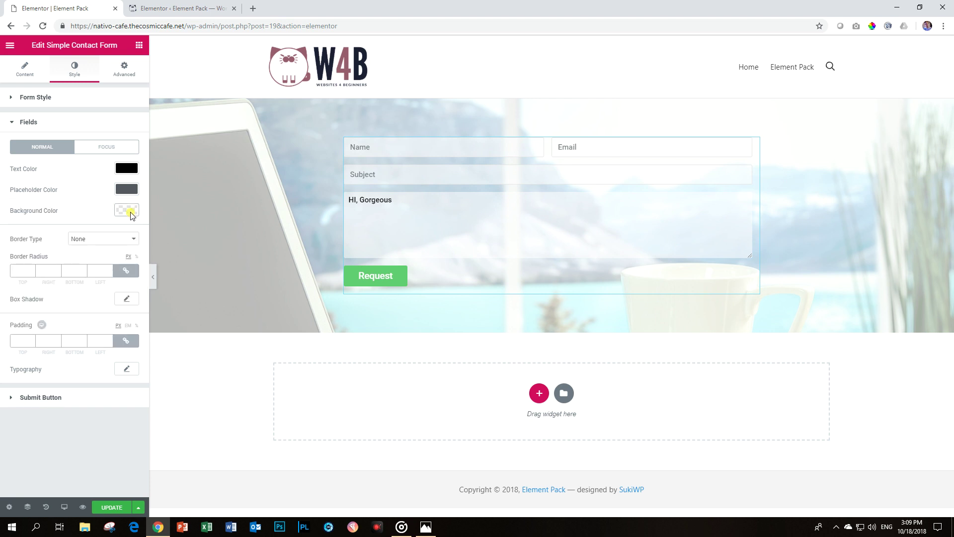
- Give the fields a solid 1 px border in semi-transparent black
click(97, 241)
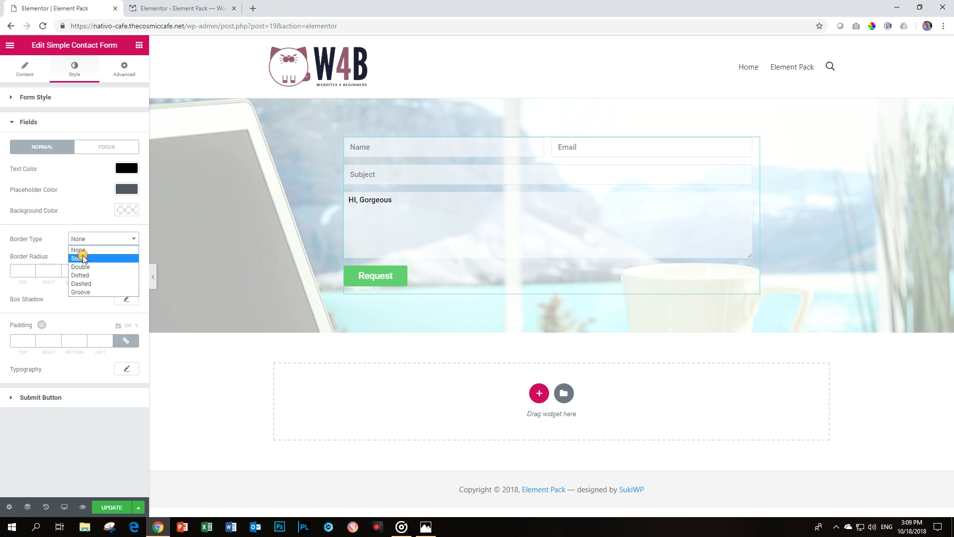
click(82, 258)
click(24, 269)
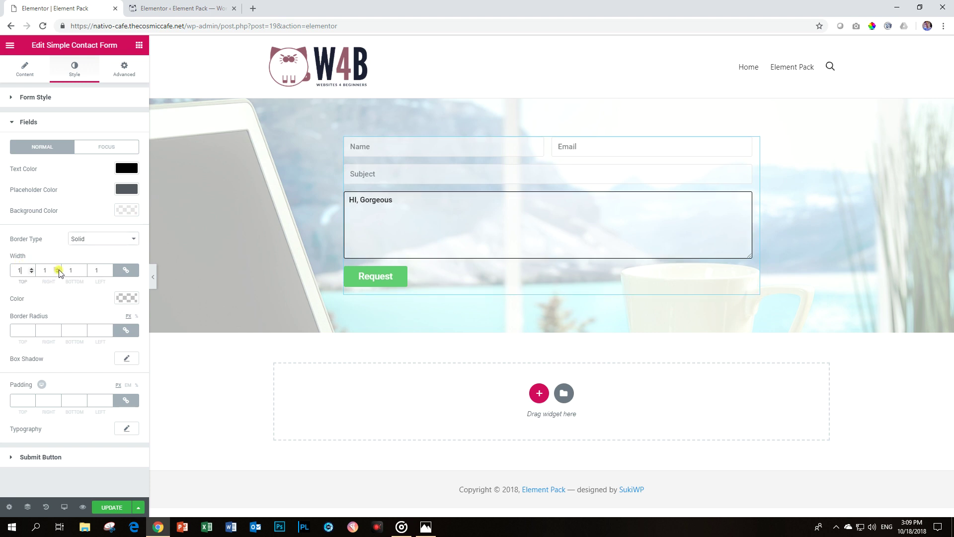
click(126, 298)
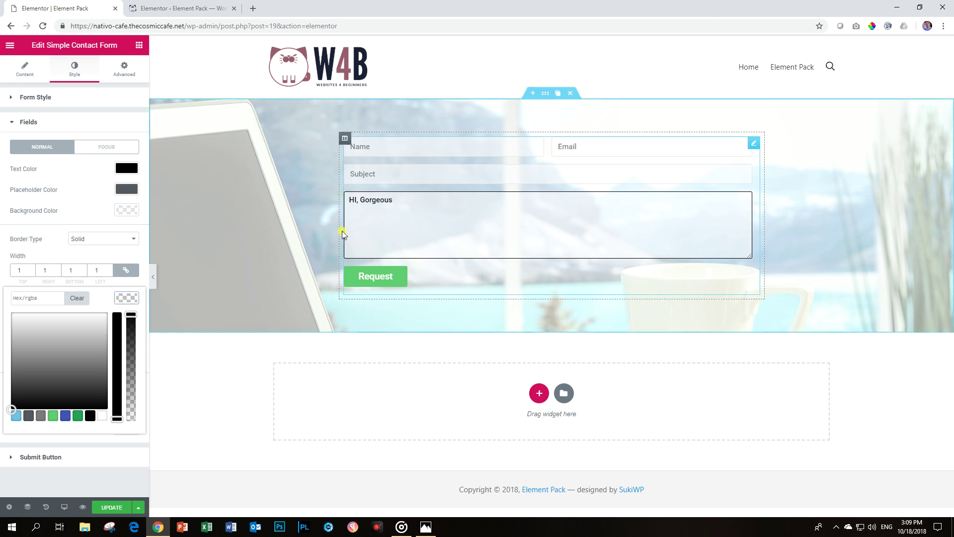
click(89, 416)
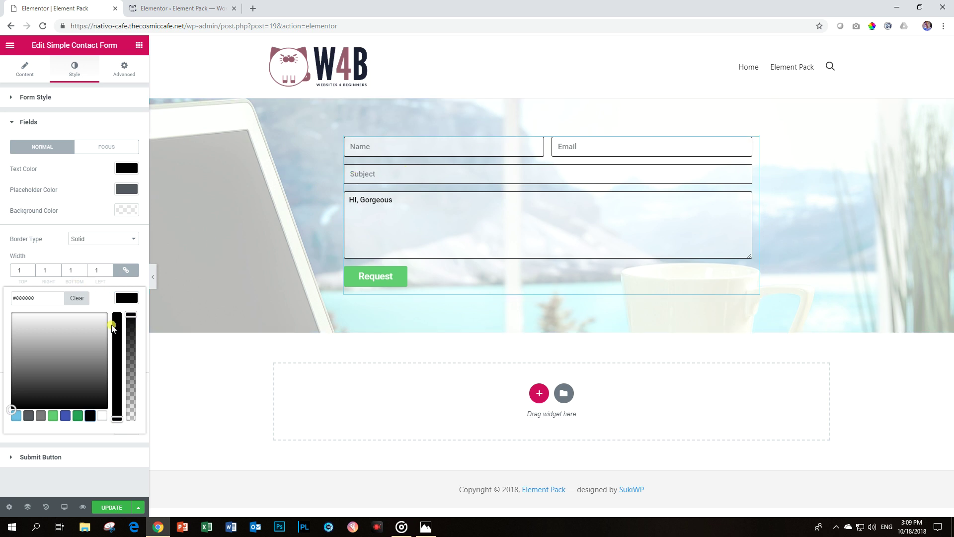
drag(129, 314, 129, 378)
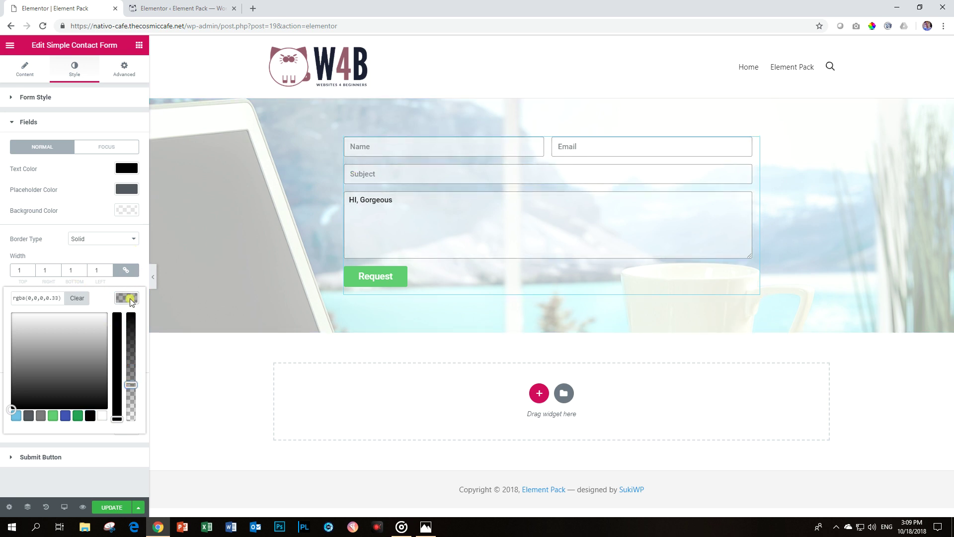
click(129, 299)
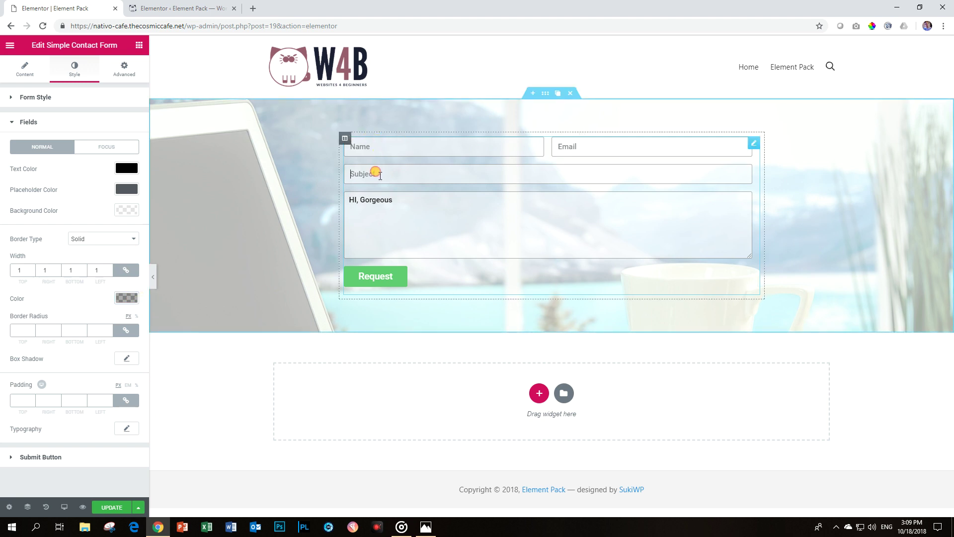
key(Tab)
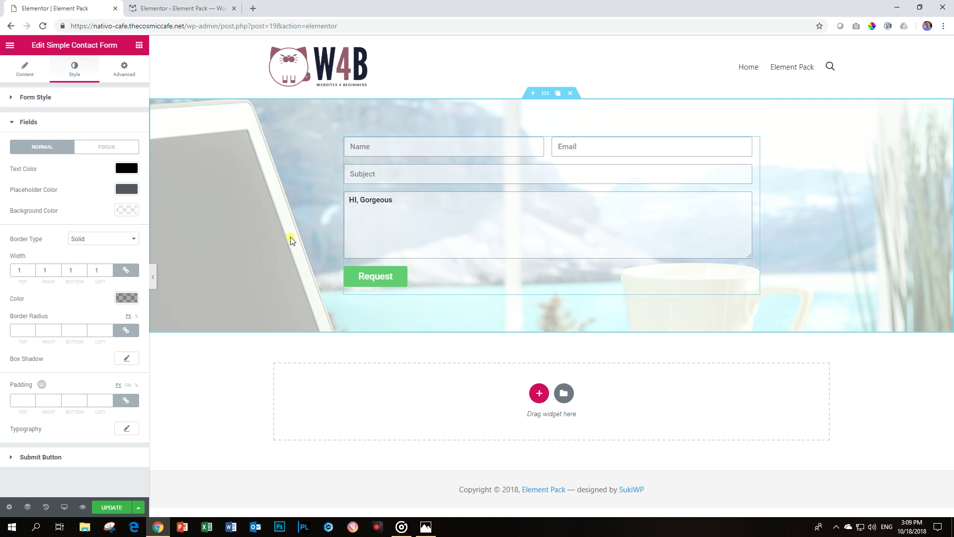
- Under Submit Button, sample the light cyan D6FAFD from the cover image with the ColorPick eyedropper
click(35, 121)
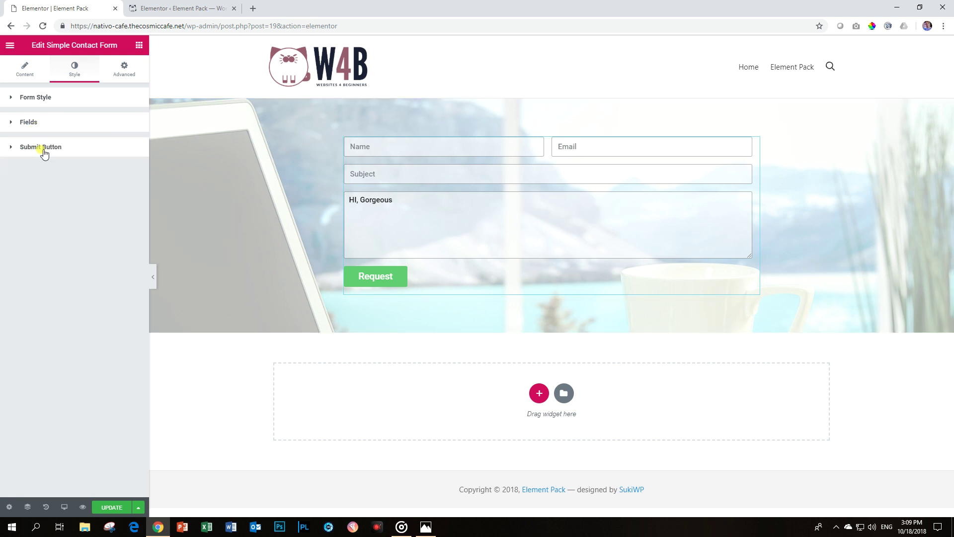
click(40, 150)
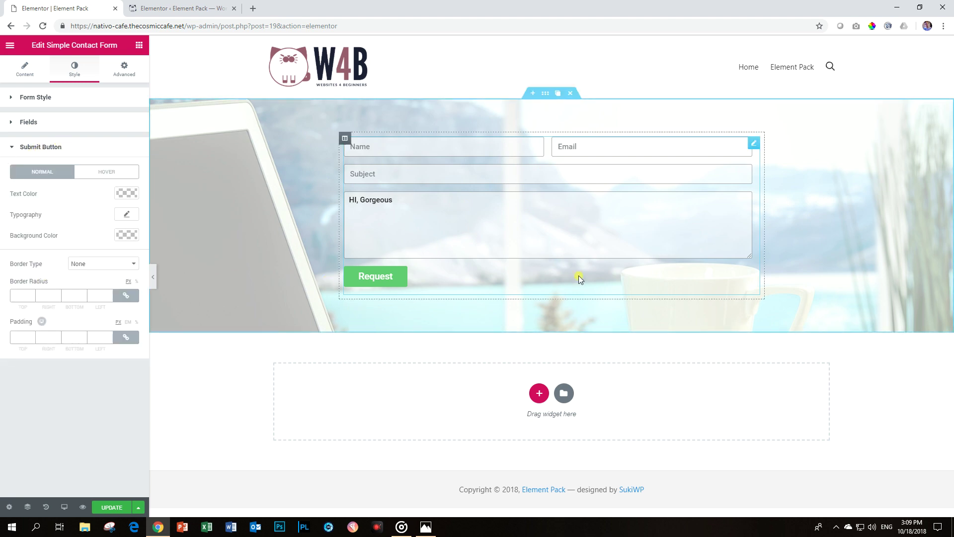
click(872, 30)
click(778, 312)
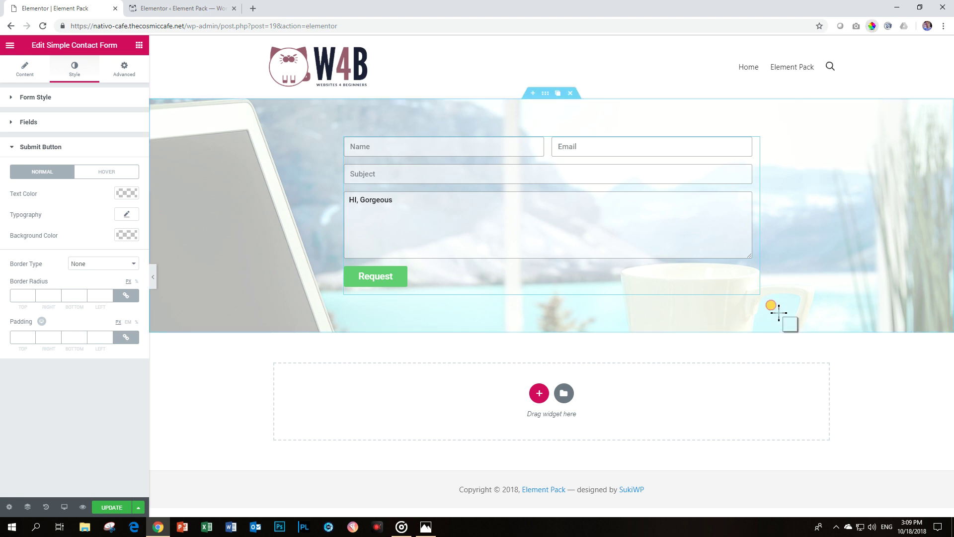
click(779, 312)
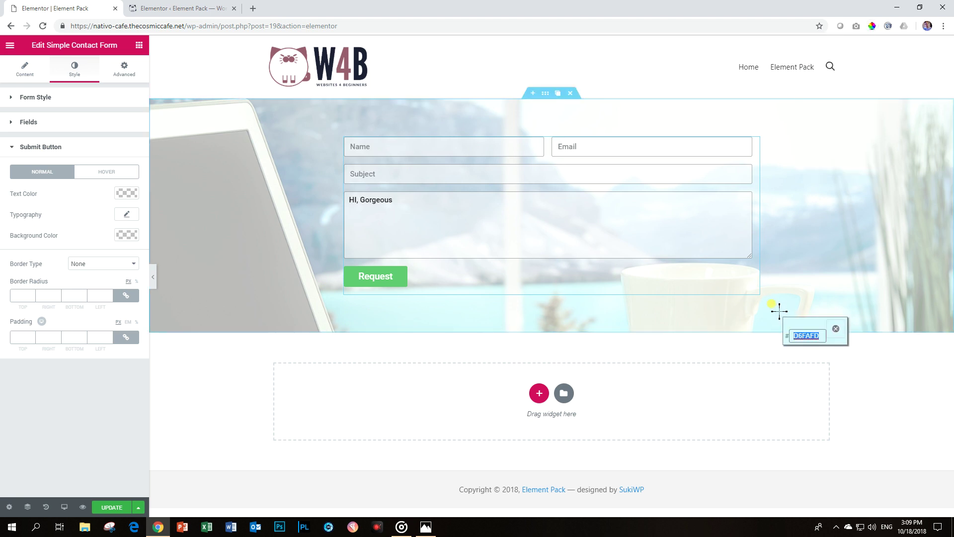
click(837, 329)
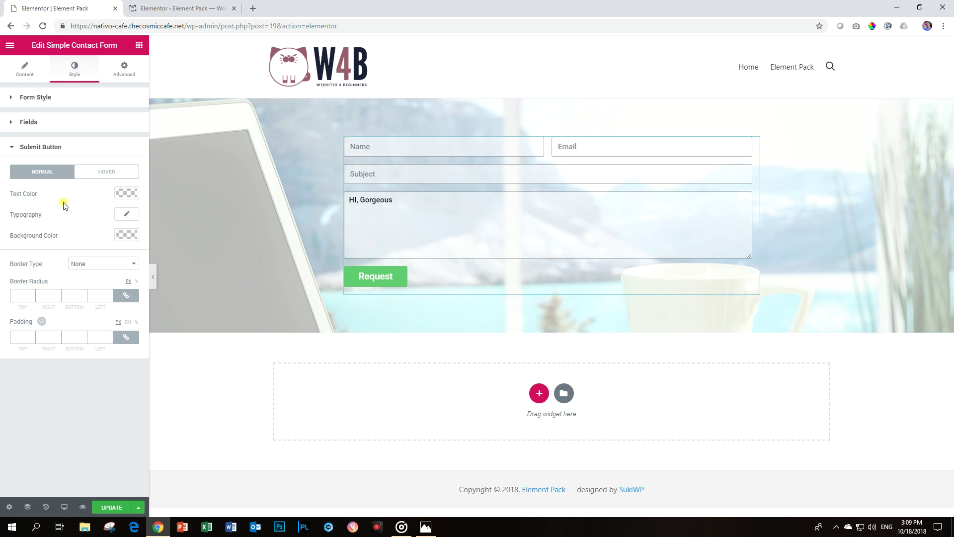
- Set the Request button background to #d6fafd and its text colour to the #54595f preset
click(126, 237)
click(51, 234)
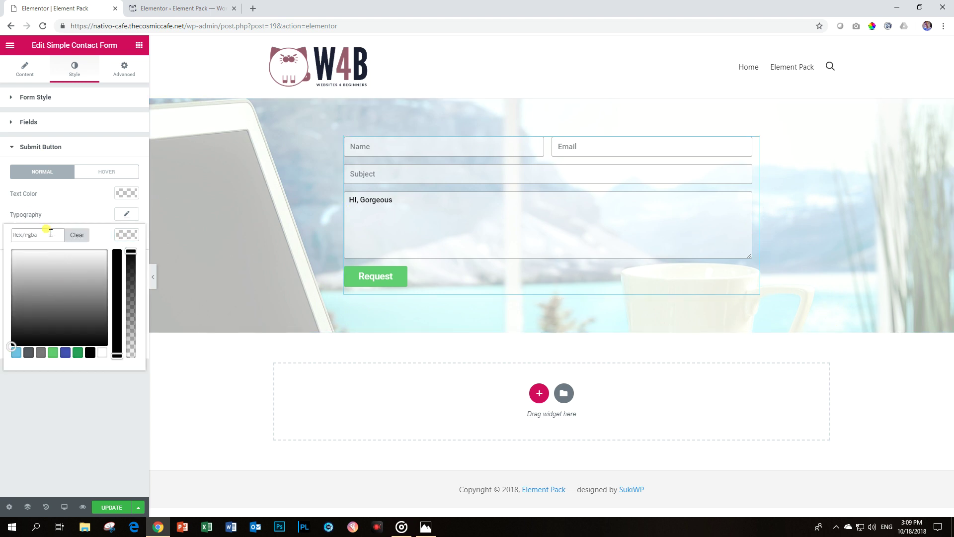
key(Return)
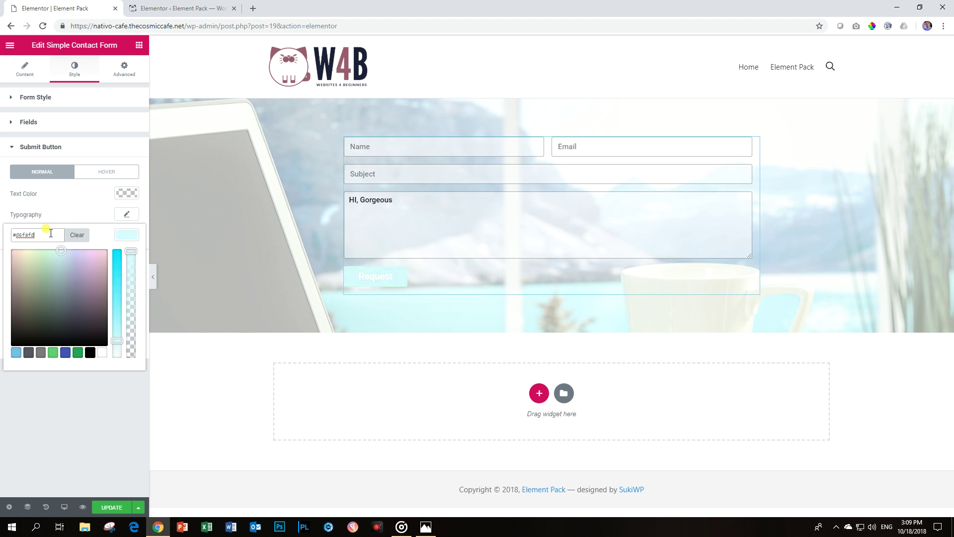
click(125, 236)
click(128, 196)
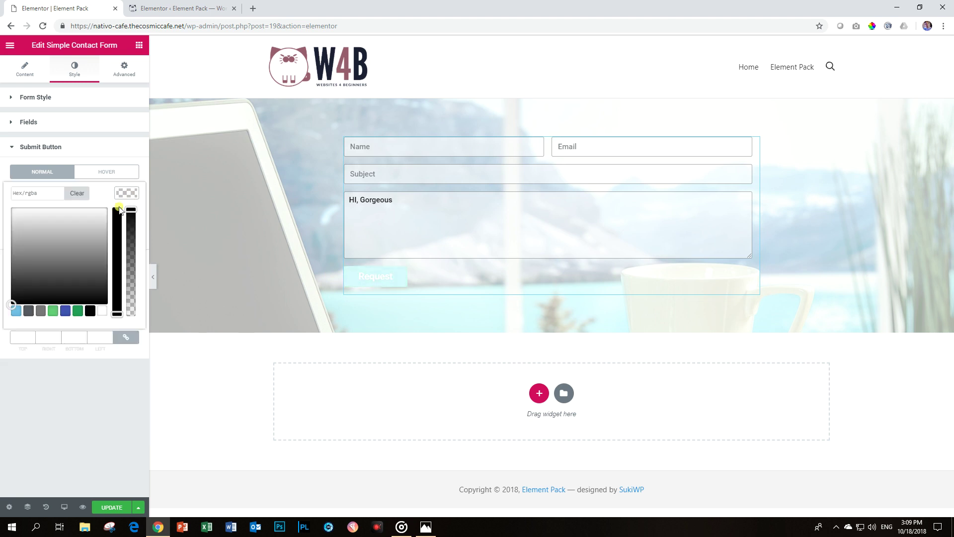
click(28, 310)
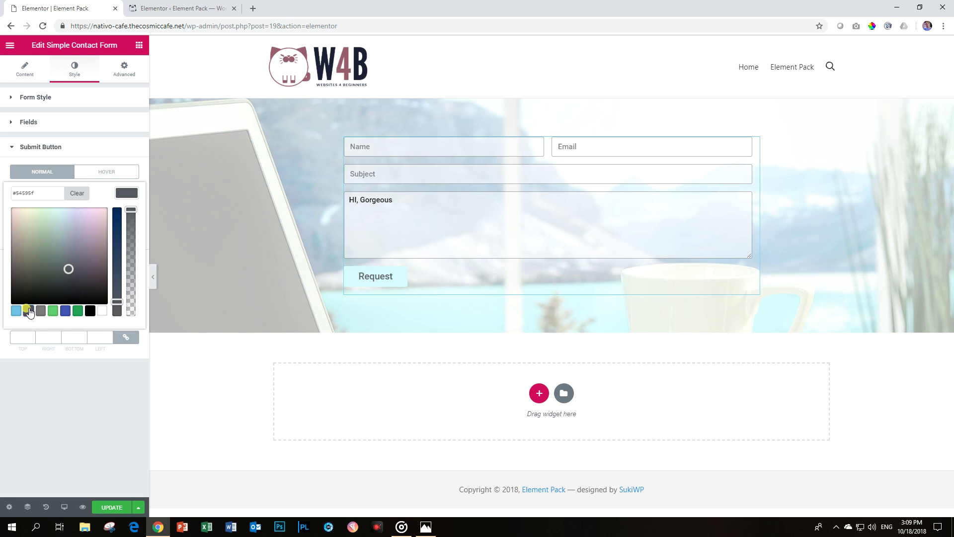
- Set the Request button typography to Arial at size 16
click(126, 196)
click(124, 216)
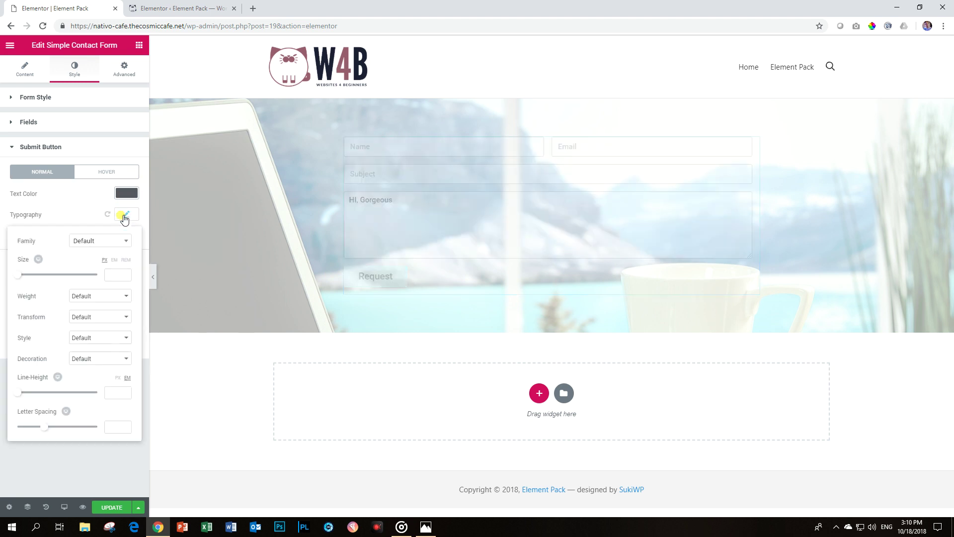
click(103, 241)
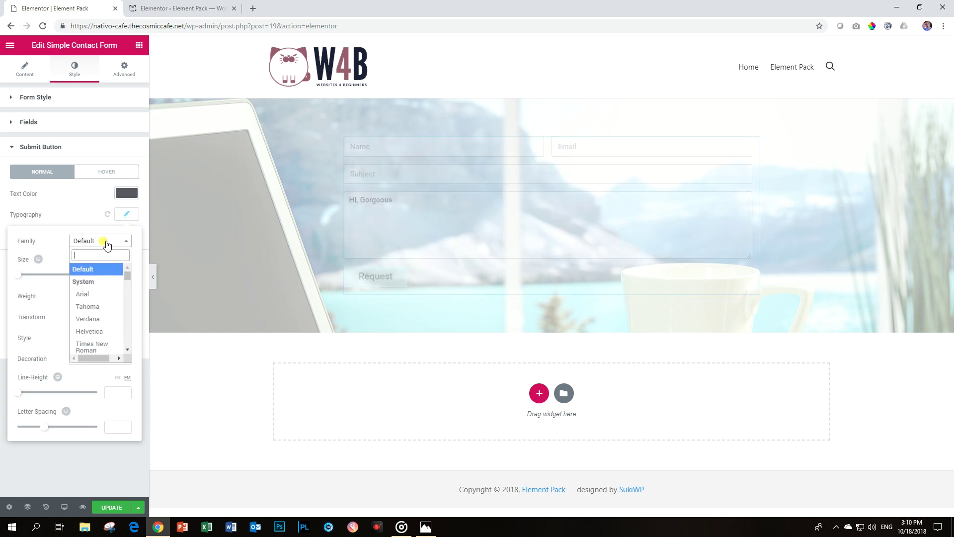
click(96, 296)
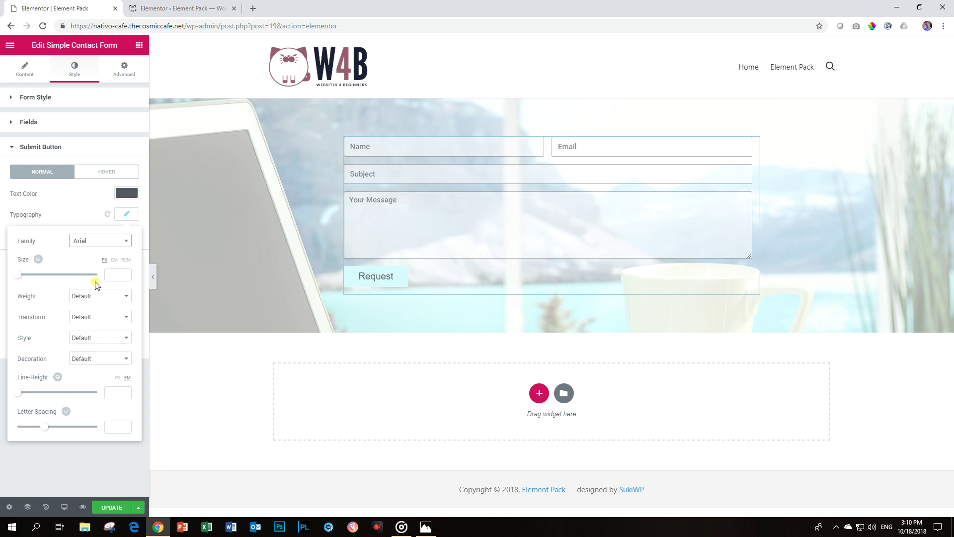
click(20, 274)
drag(23, 277, 26, 277)
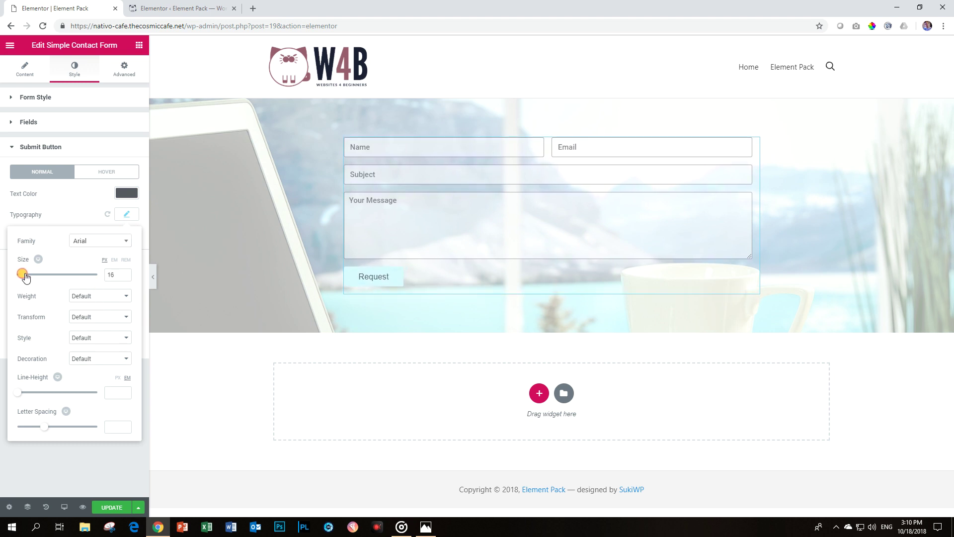
- Give the button text weight 300, uppercase transform and letter spacing 1
click(85, 297)
click(85, 323)
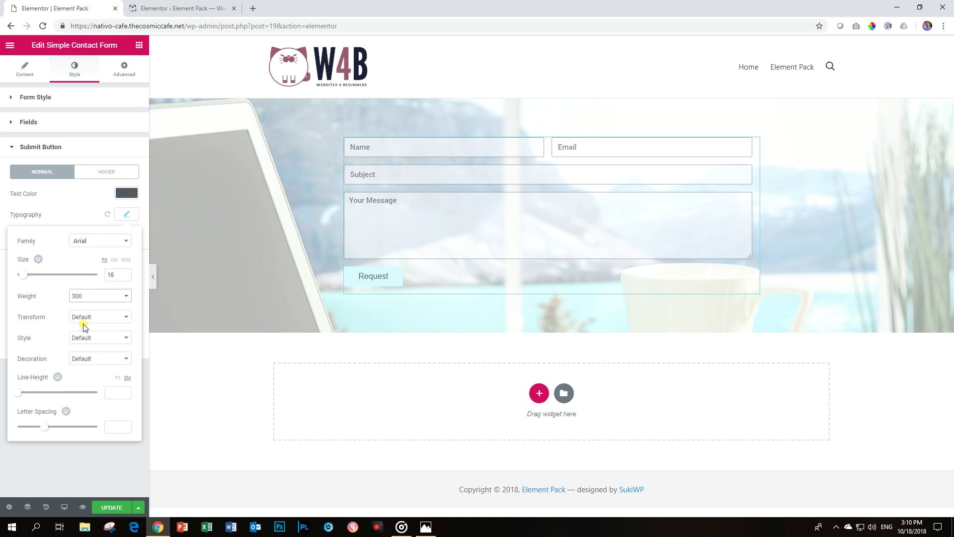
click(85, 297)
click(85, 298)
click(82, 317)
click(87, 336)
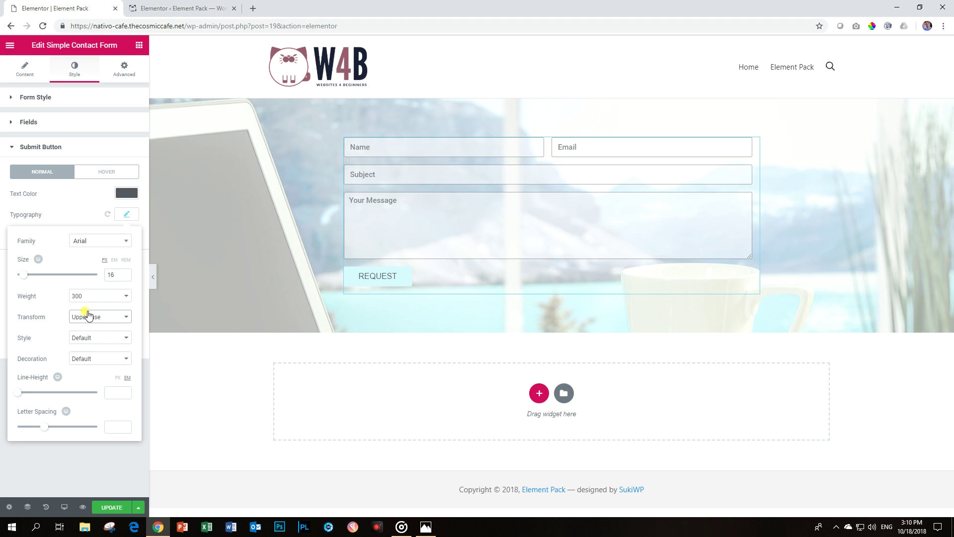
click(117, 426)
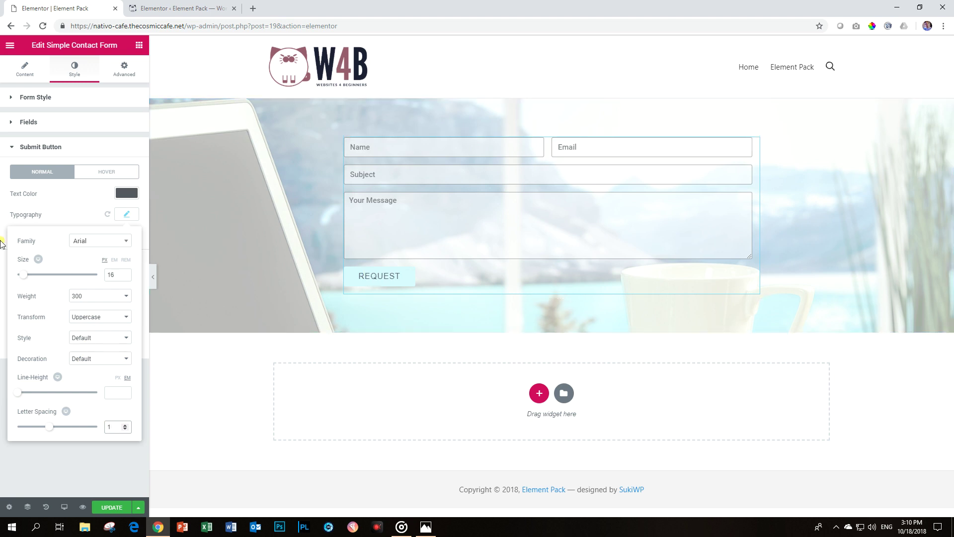
click(131, 213)
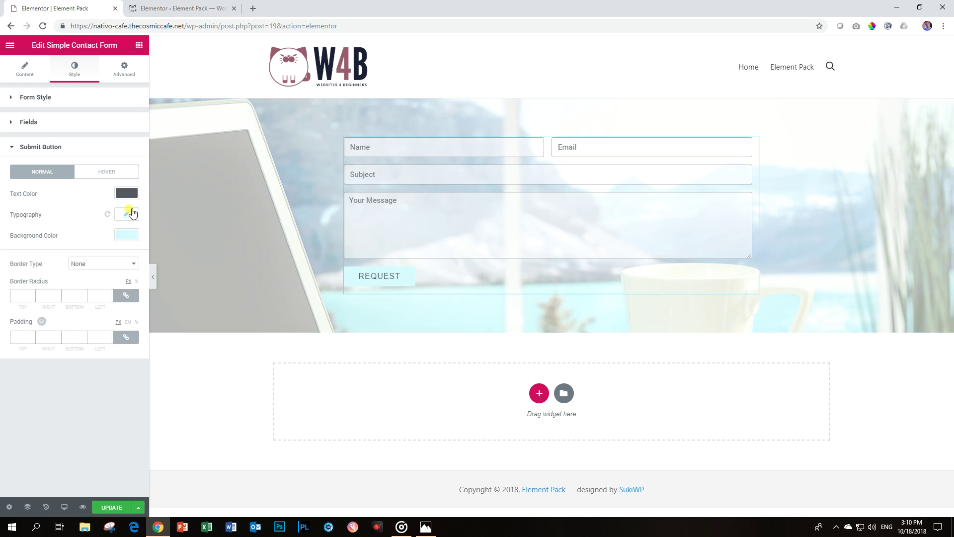
- Give the REQUEST button a solid 1-wide border in translucent black at about 0.24 alpha
click(77, 264)
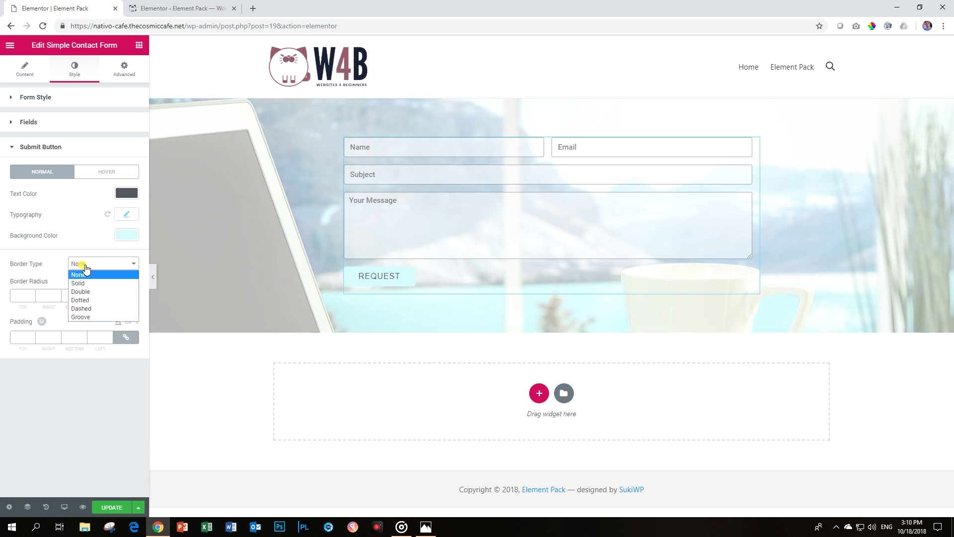
click(88, 283)
click(21, 294)
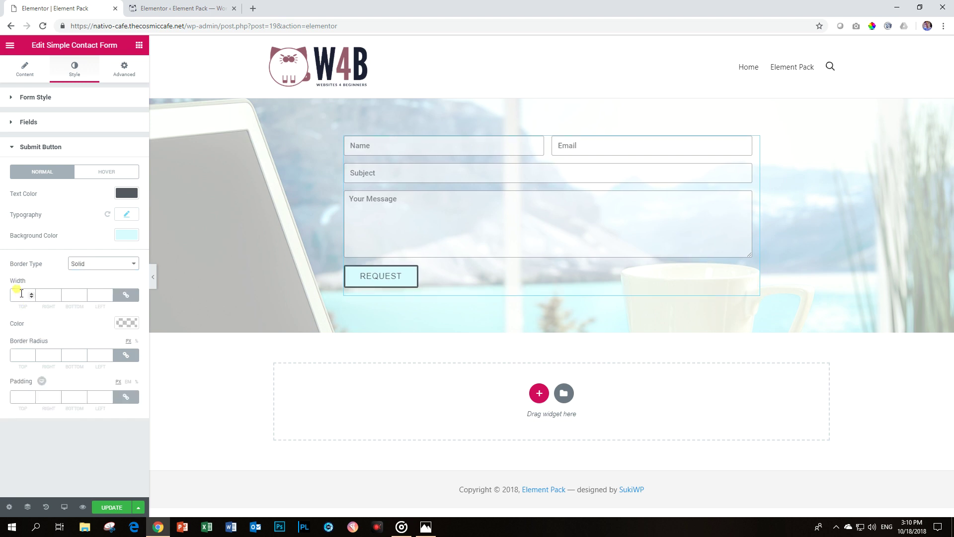
text(1)
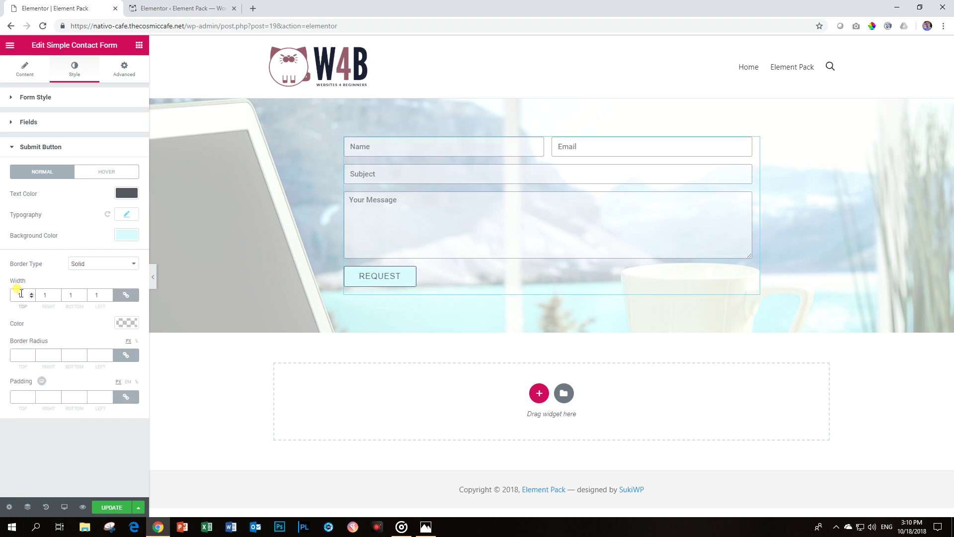
click(125, 323)
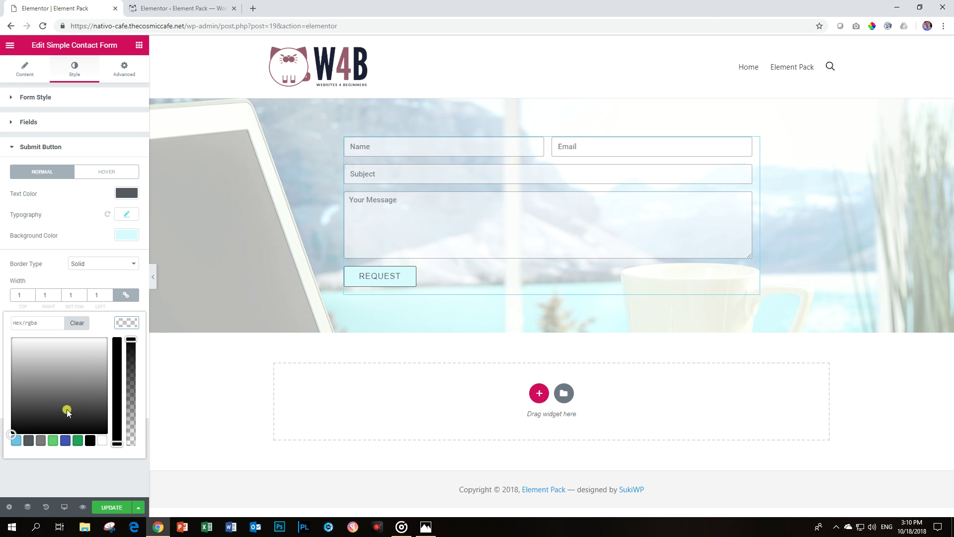
click(90, 440)
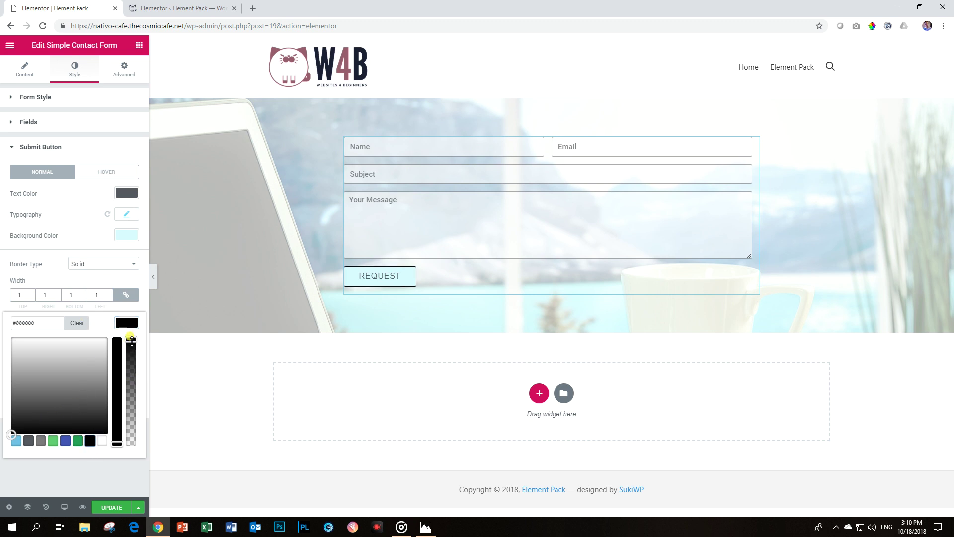
drag(130, 339, 130, 424)
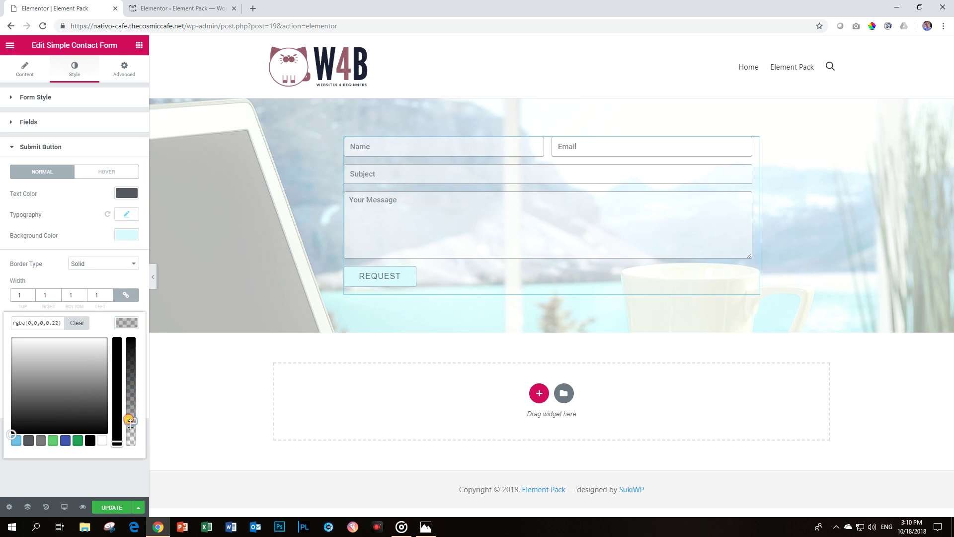
click(129, 233)
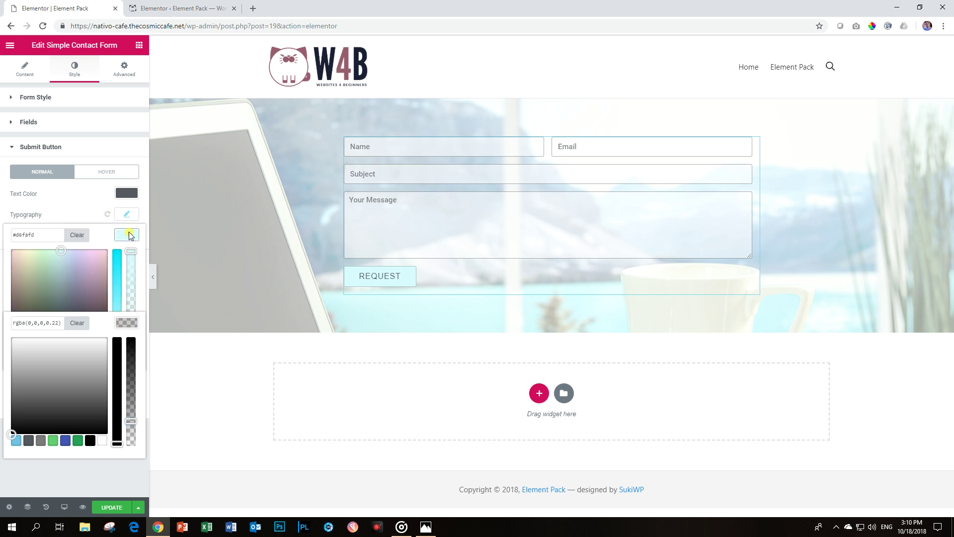
click(129, 221)
click(102, 174)
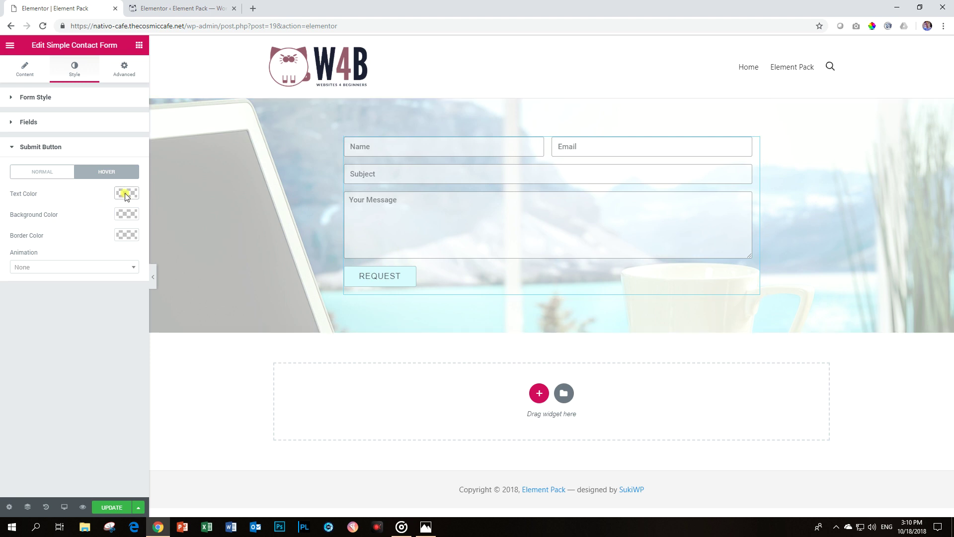
- For the hover state, give the button a brighter cyan #80eefc background and the Push animation
click(127, 214)
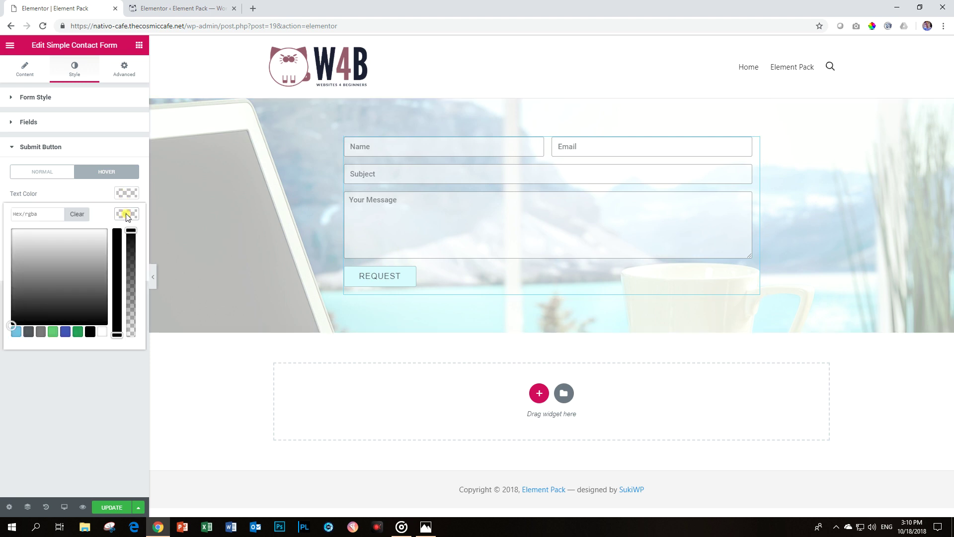
click(41, 217)
text(#d6fafd)
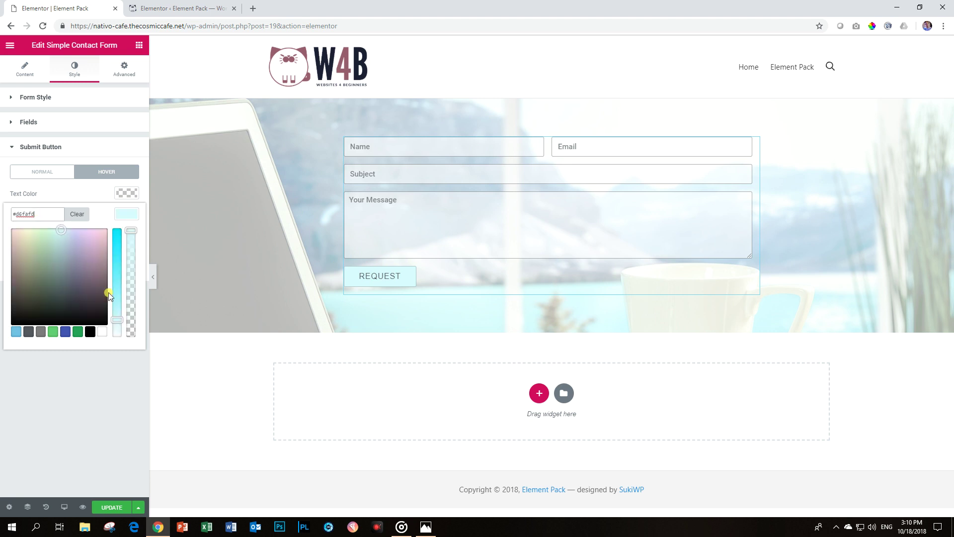
drag(118, 315, 118, 283)
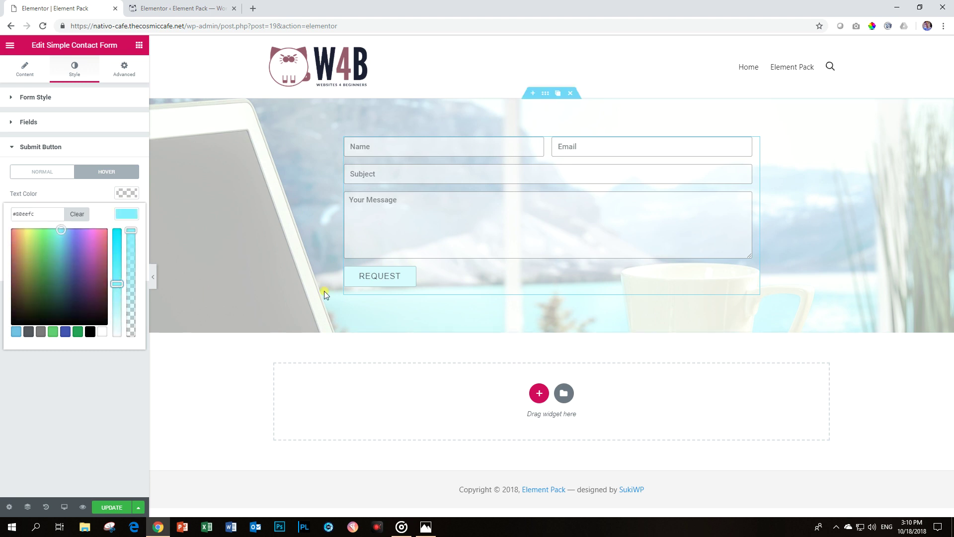
click(126, 215)
click(125, 233)
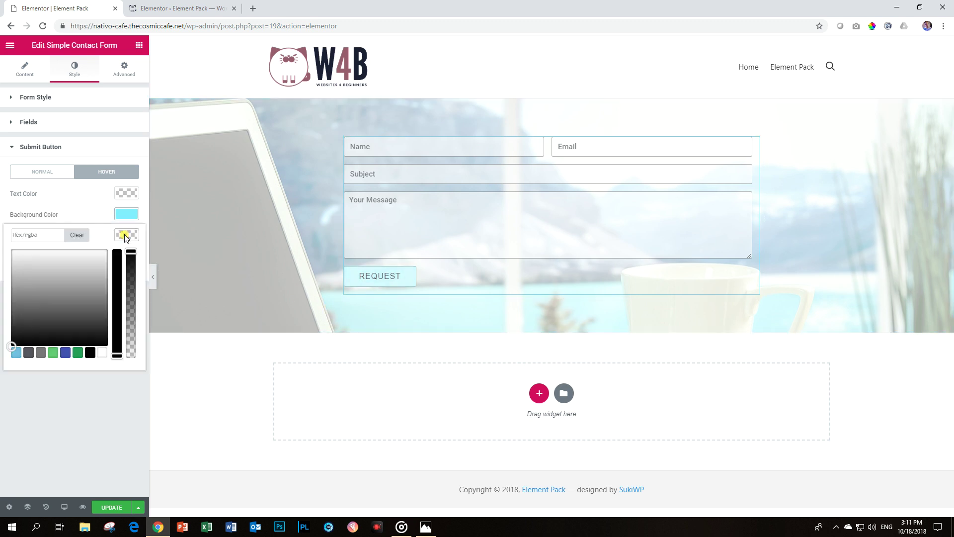
click(122, 390)
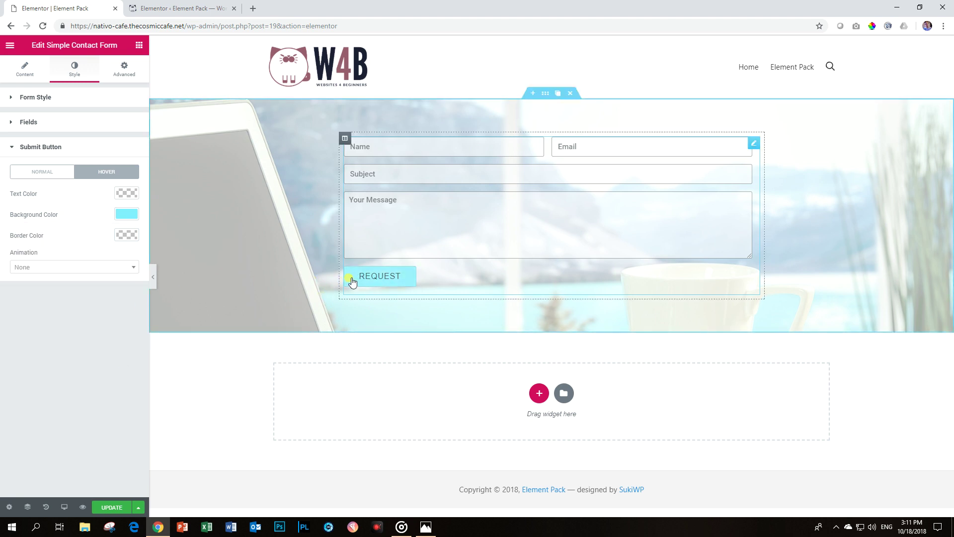
click(110, 269)
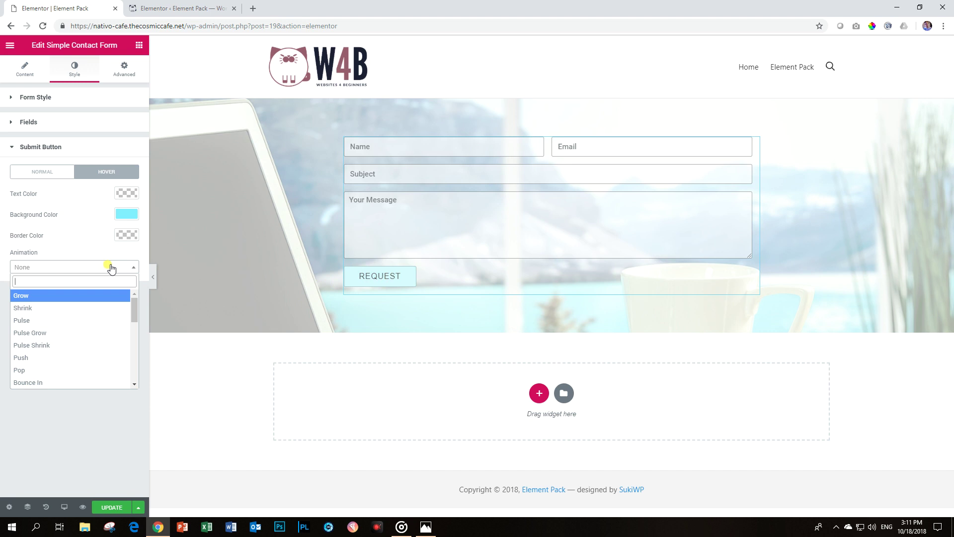
click(44, 357)
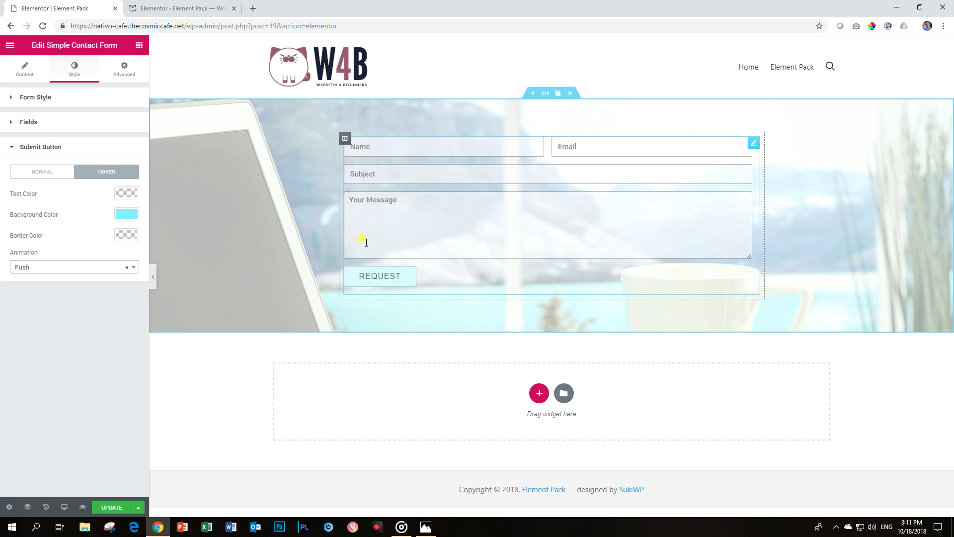
- Load Settings > General in the WordPress admin tab, then return to the Elementor editor
click(180, 9)
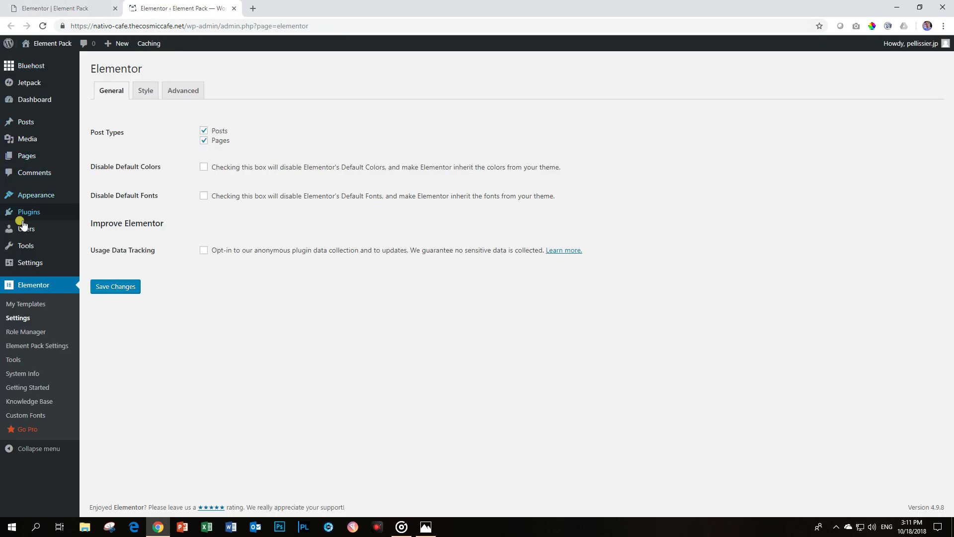
mouse_move(21, 237)
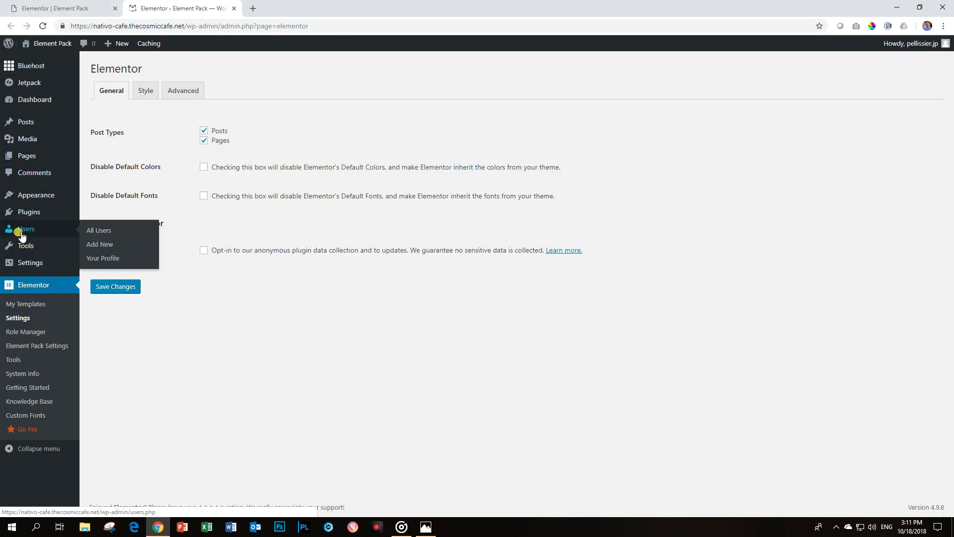
mouse_move(26, 270)
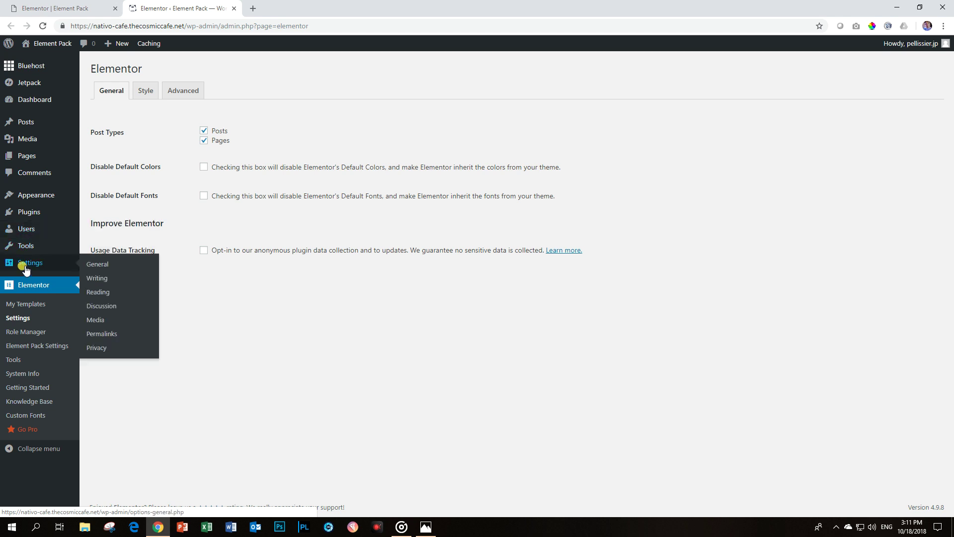
click(98, 270)
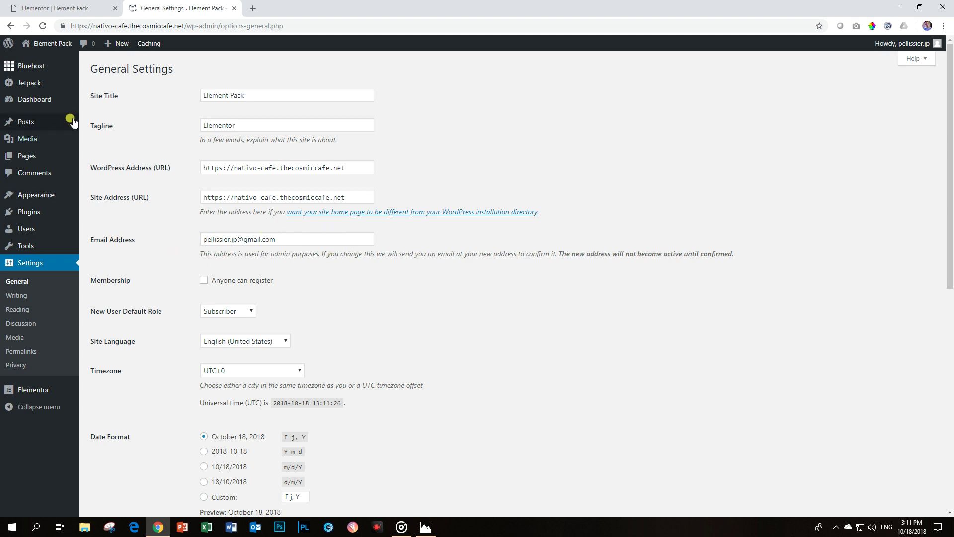
click(55, 8)
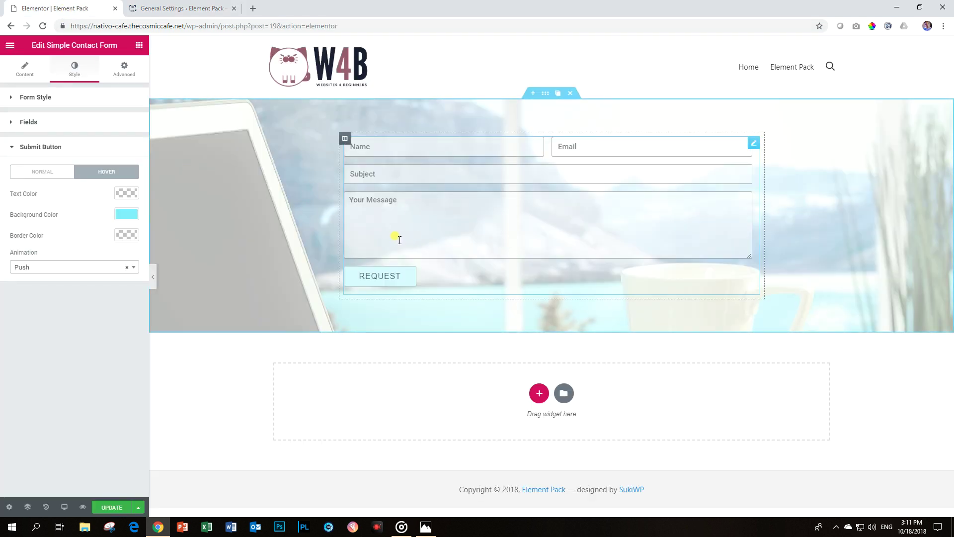